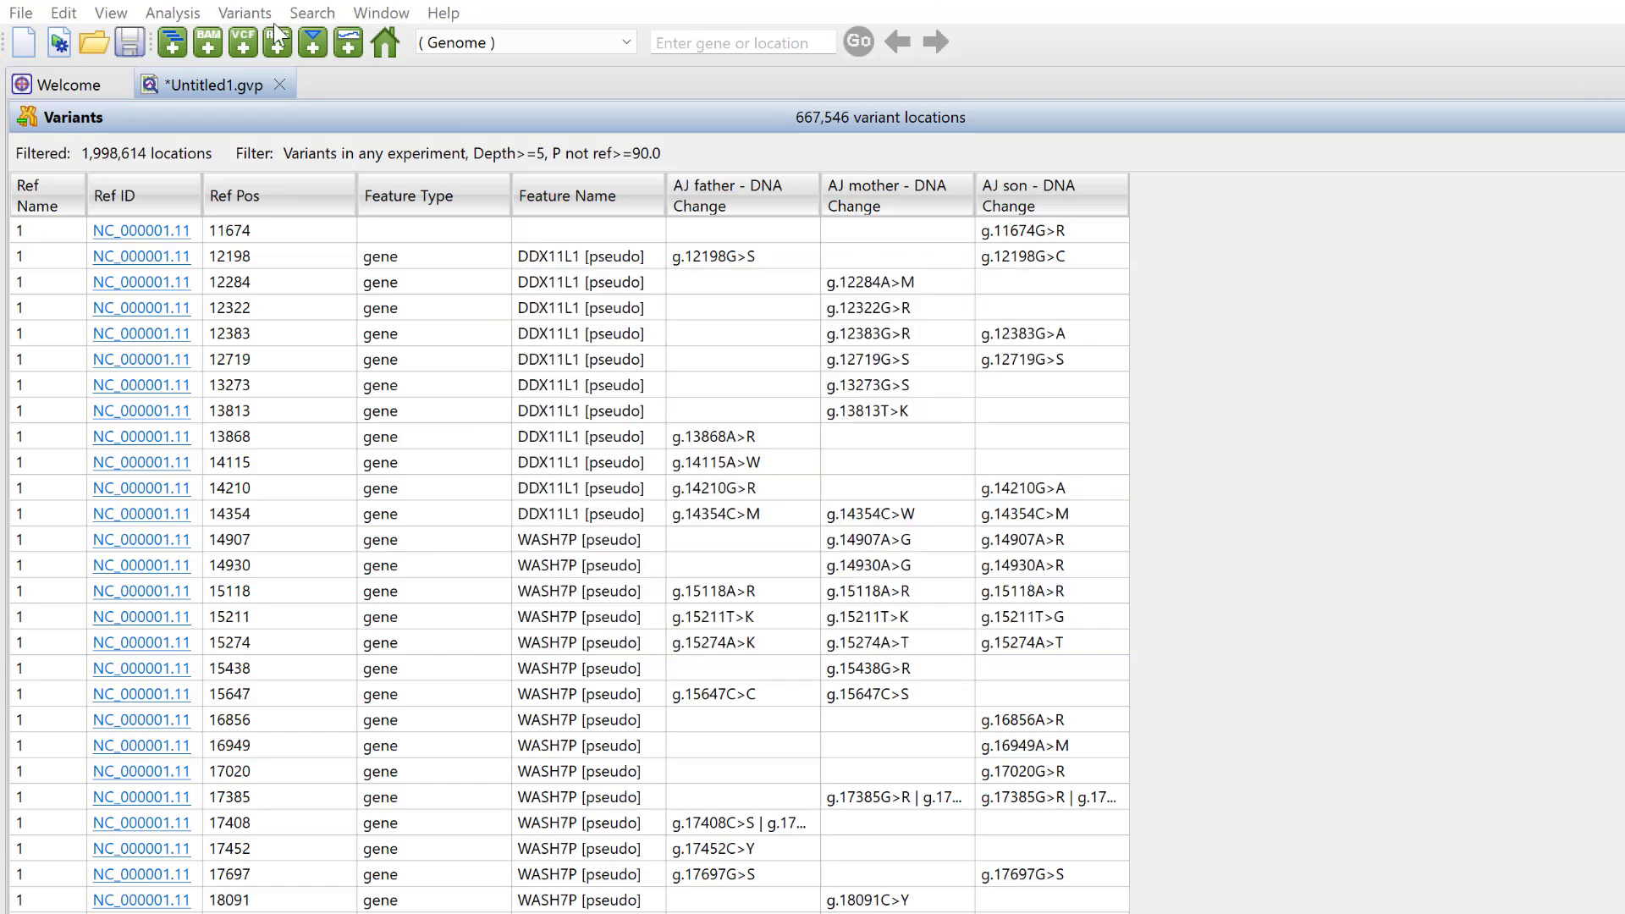
- In the variant filter, require presence in all selected experiments: AJ father and AJ mother
click(246, 14)
mouse_move(271, 72)
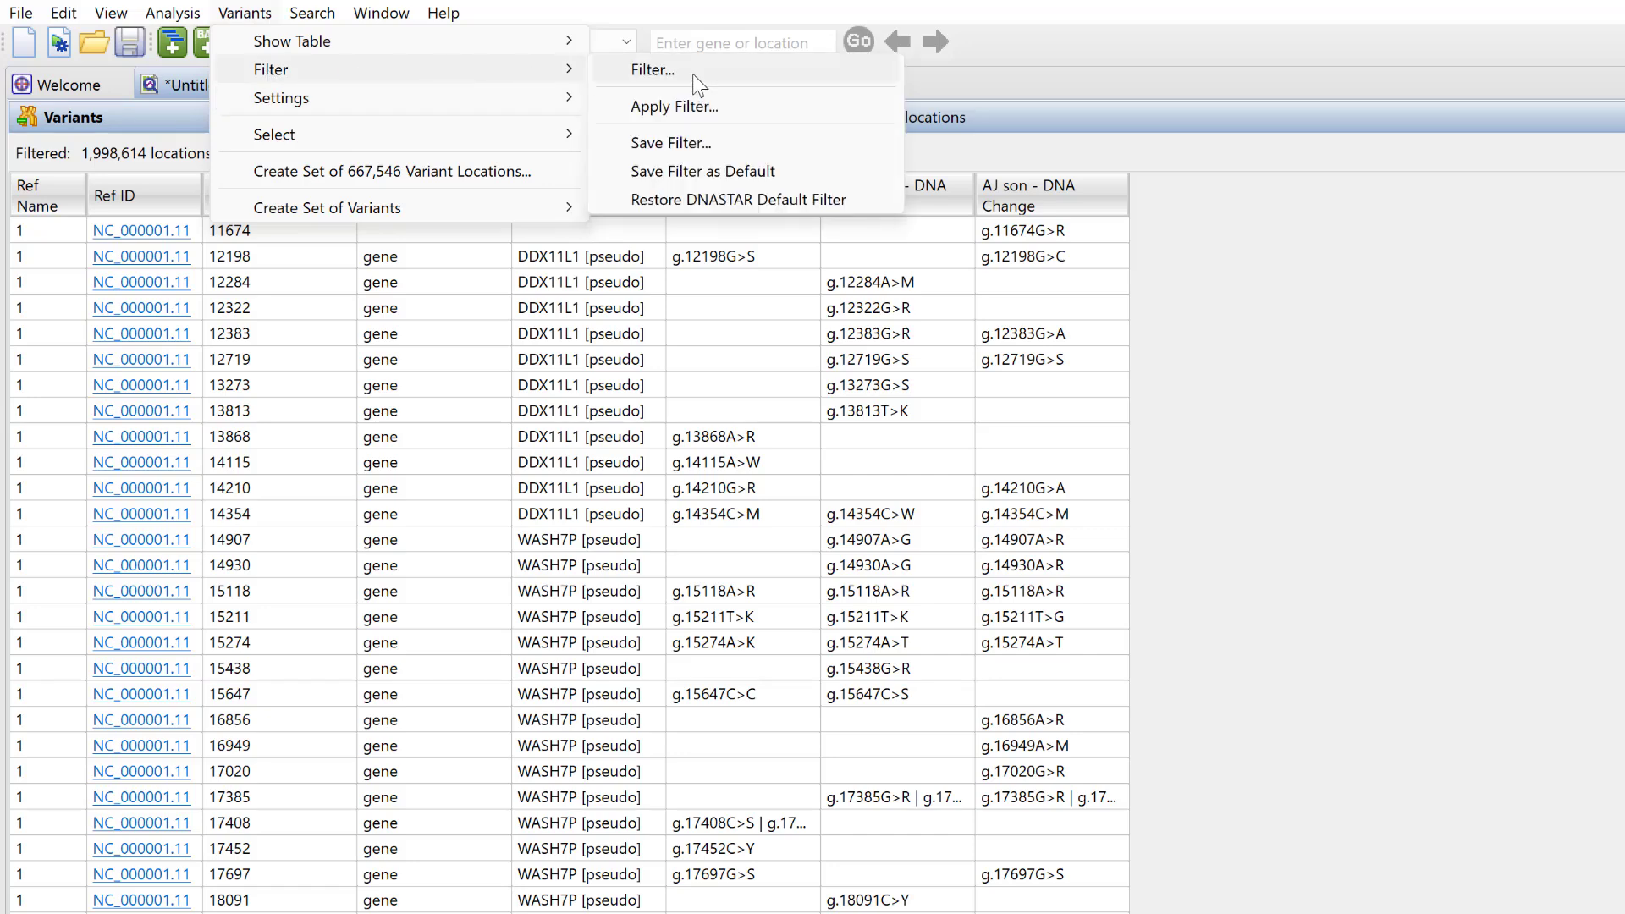
click(656, 73)
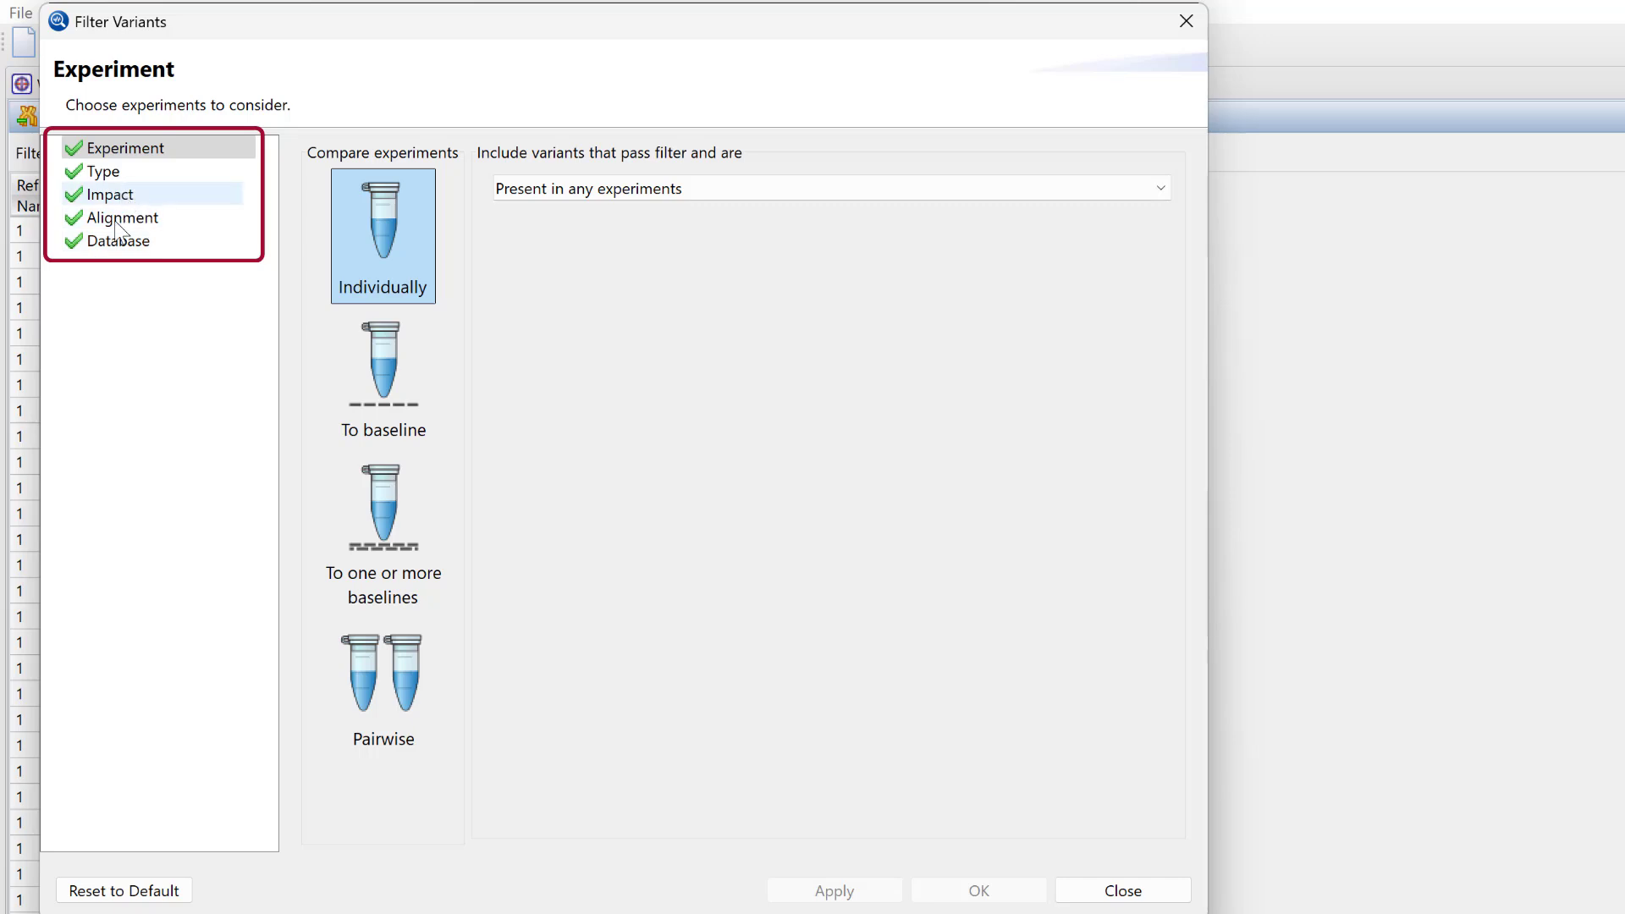
click(658, 191)
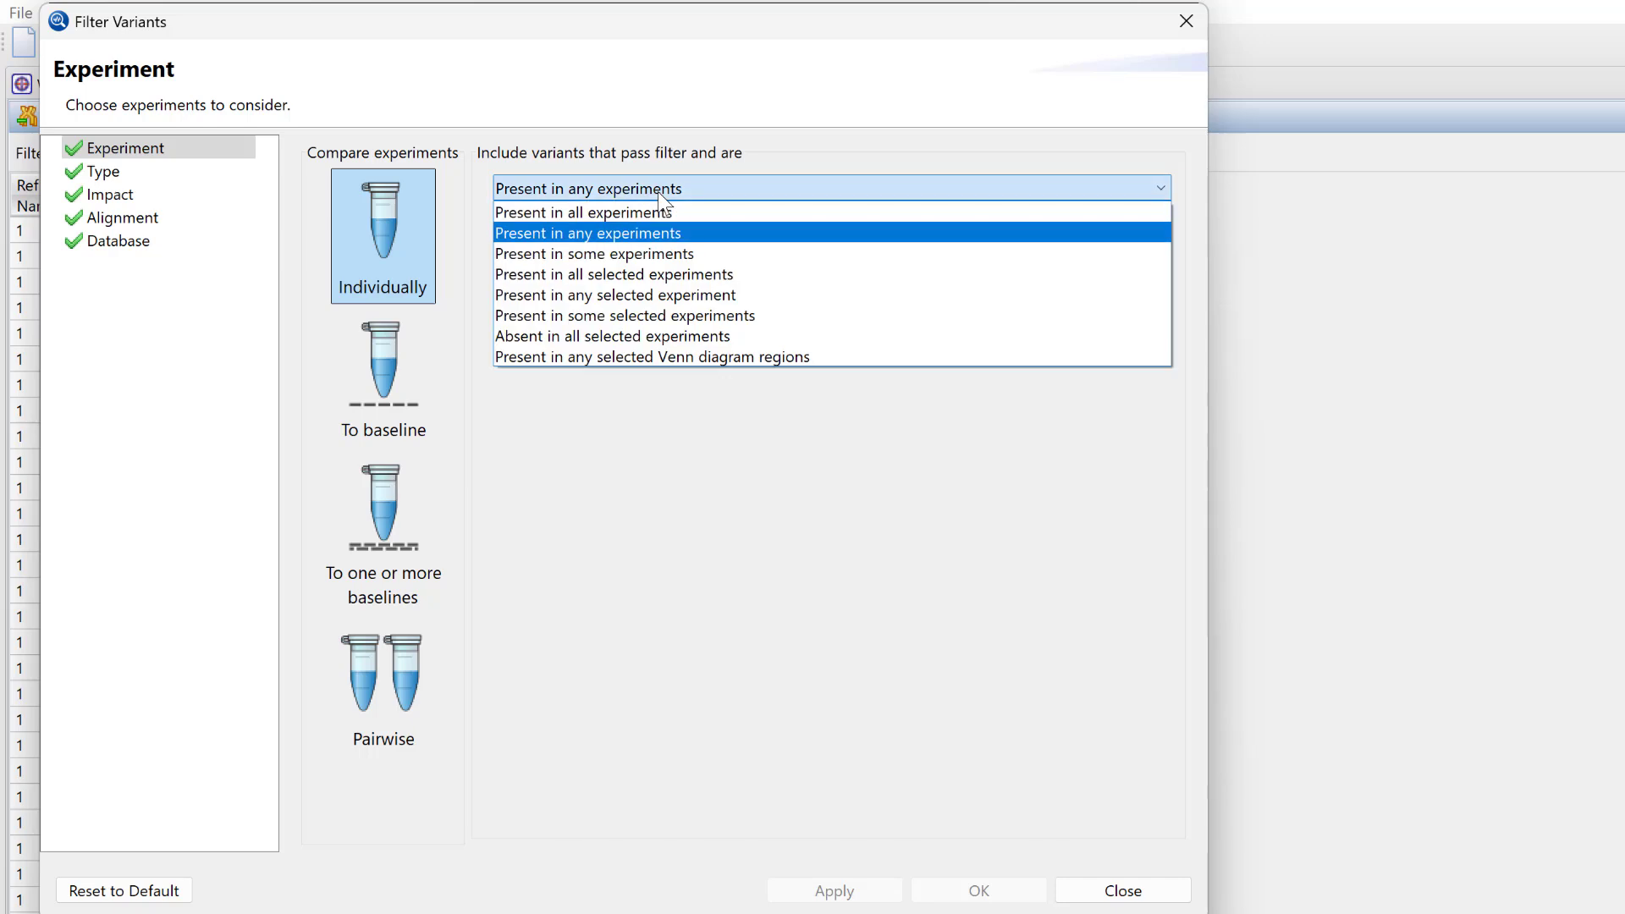
click(650, 274)
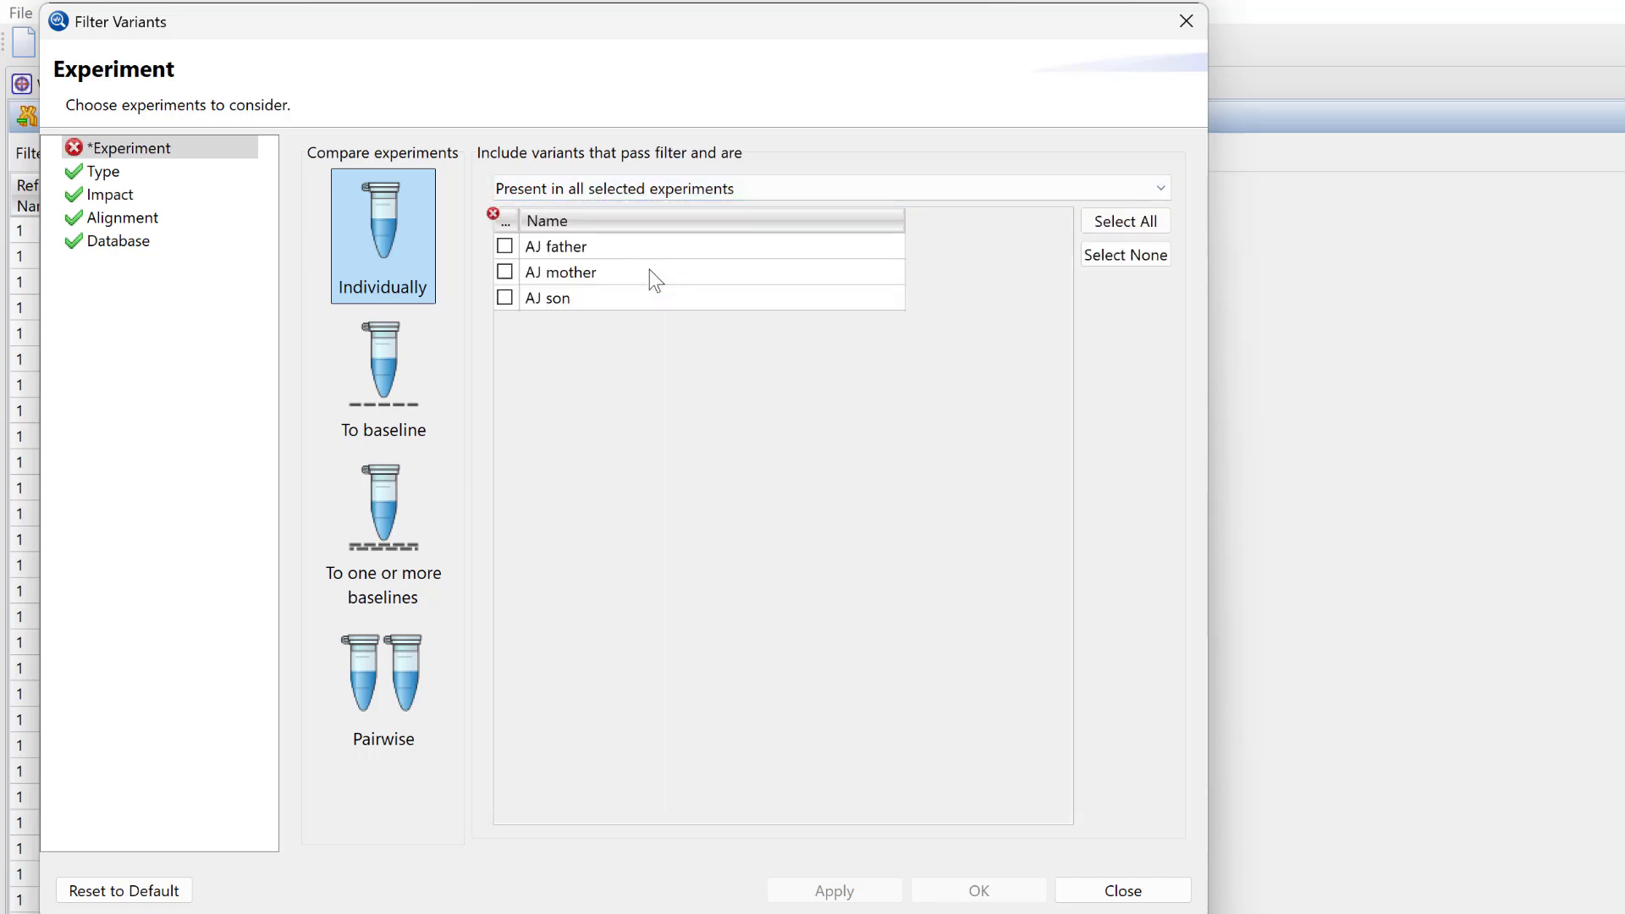
click(508, 248)
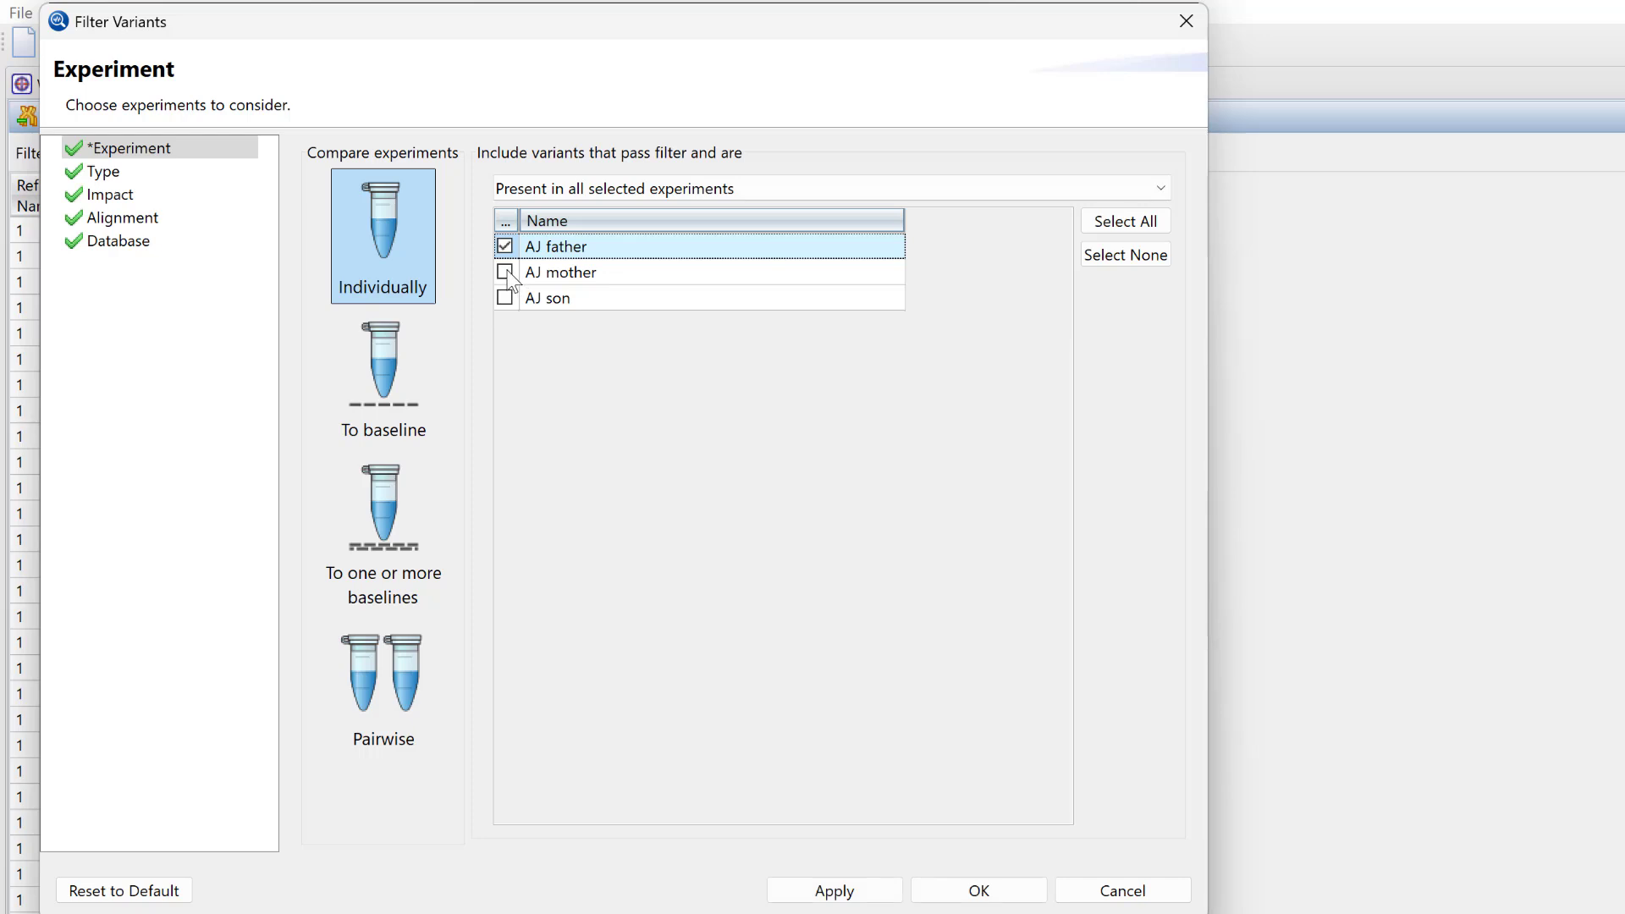
click(506, 271)
- Restrict to heterozygous genotype, exclude non-coding and synonymous variants, and apply the filter
click(105, 172)
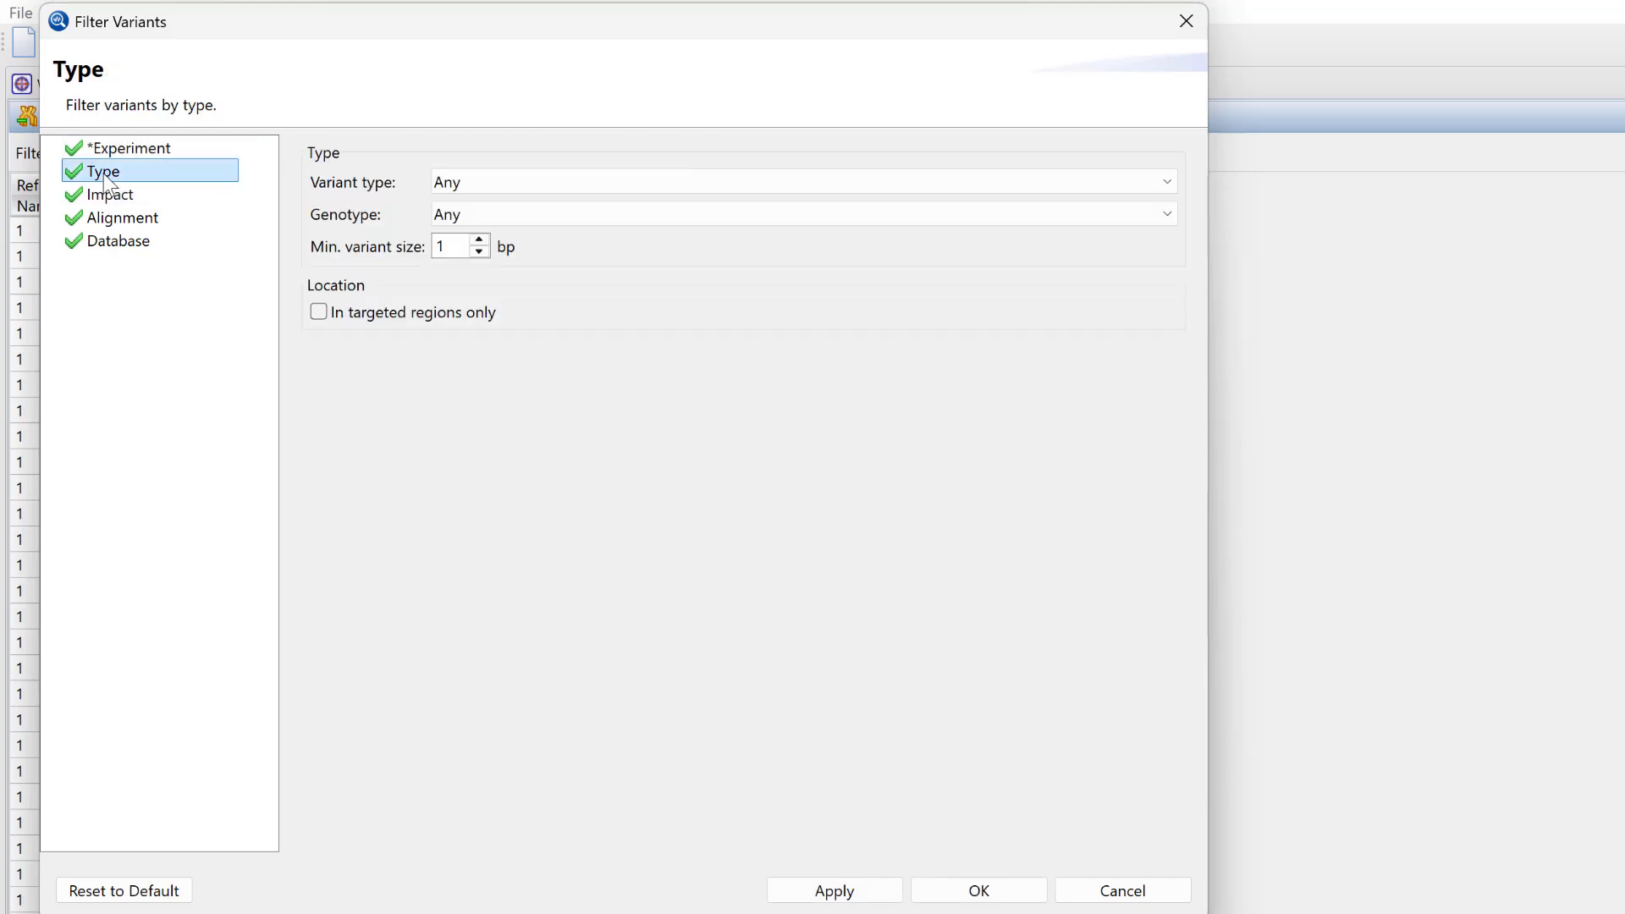
click(501, 217)
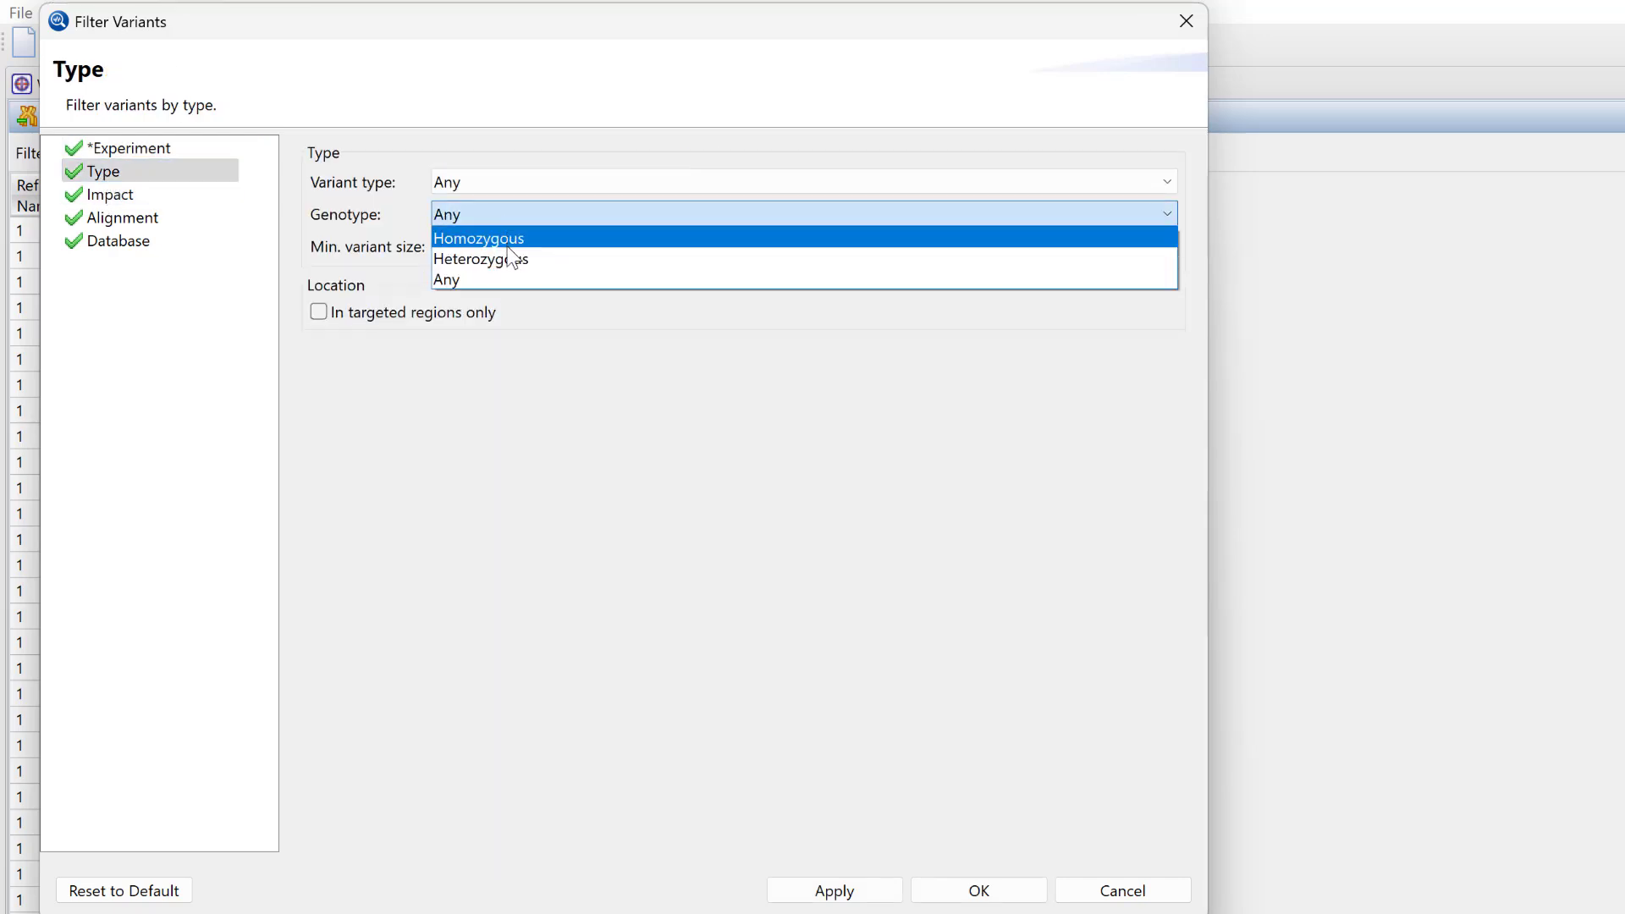
click(506, 258)
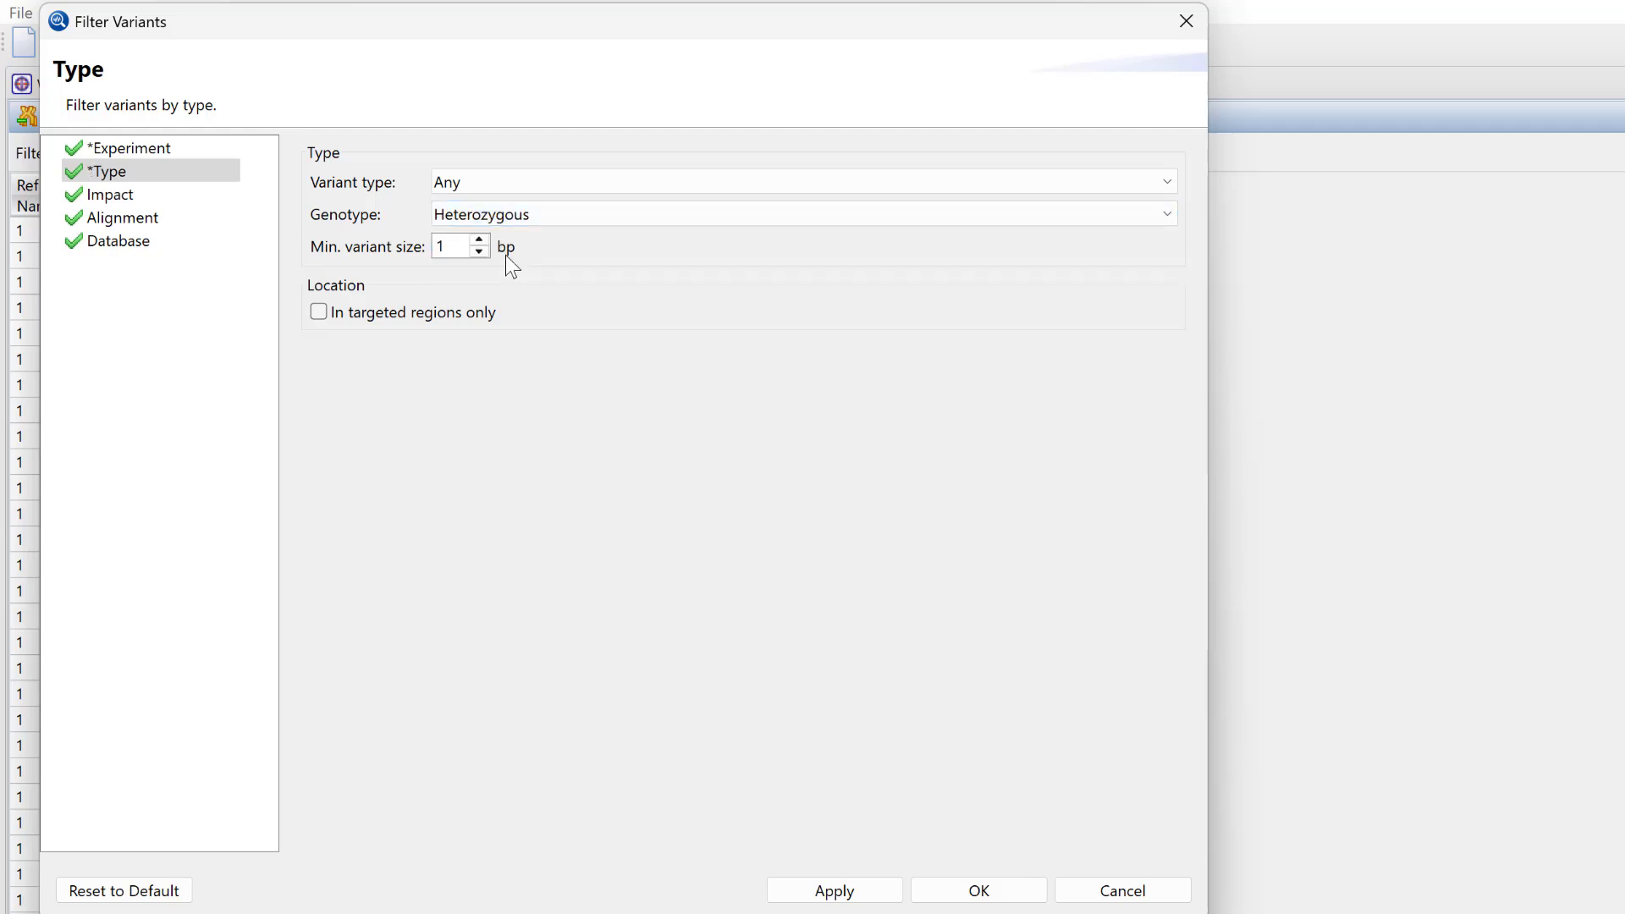
click(190, 197)
click(314, 178)
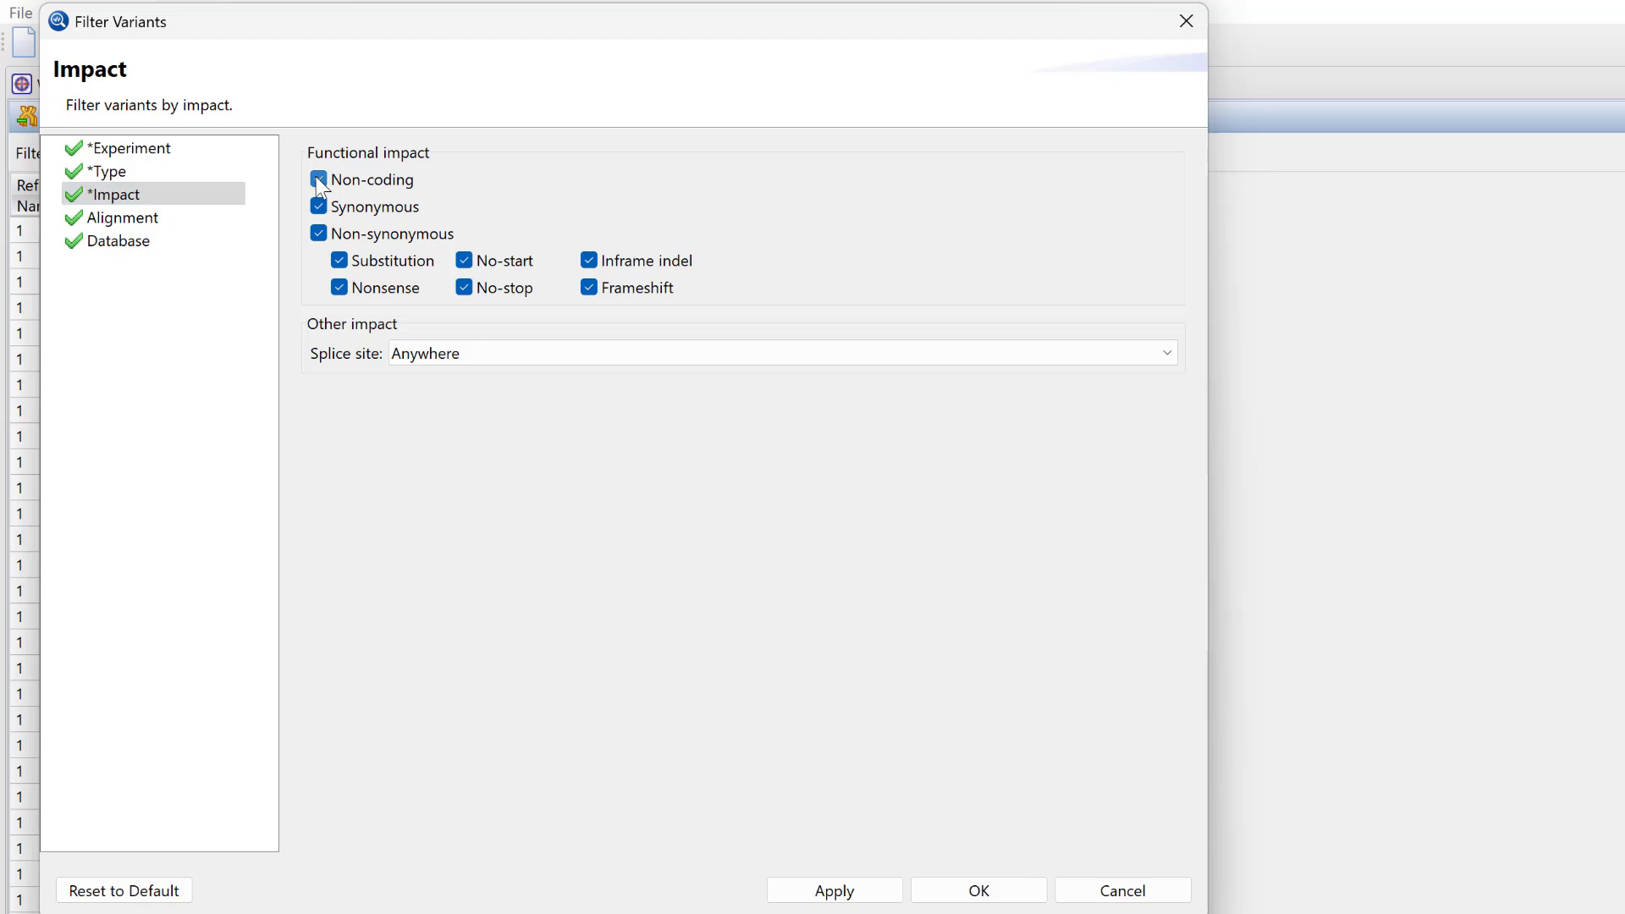
click(320, 207)
click(889, 896)
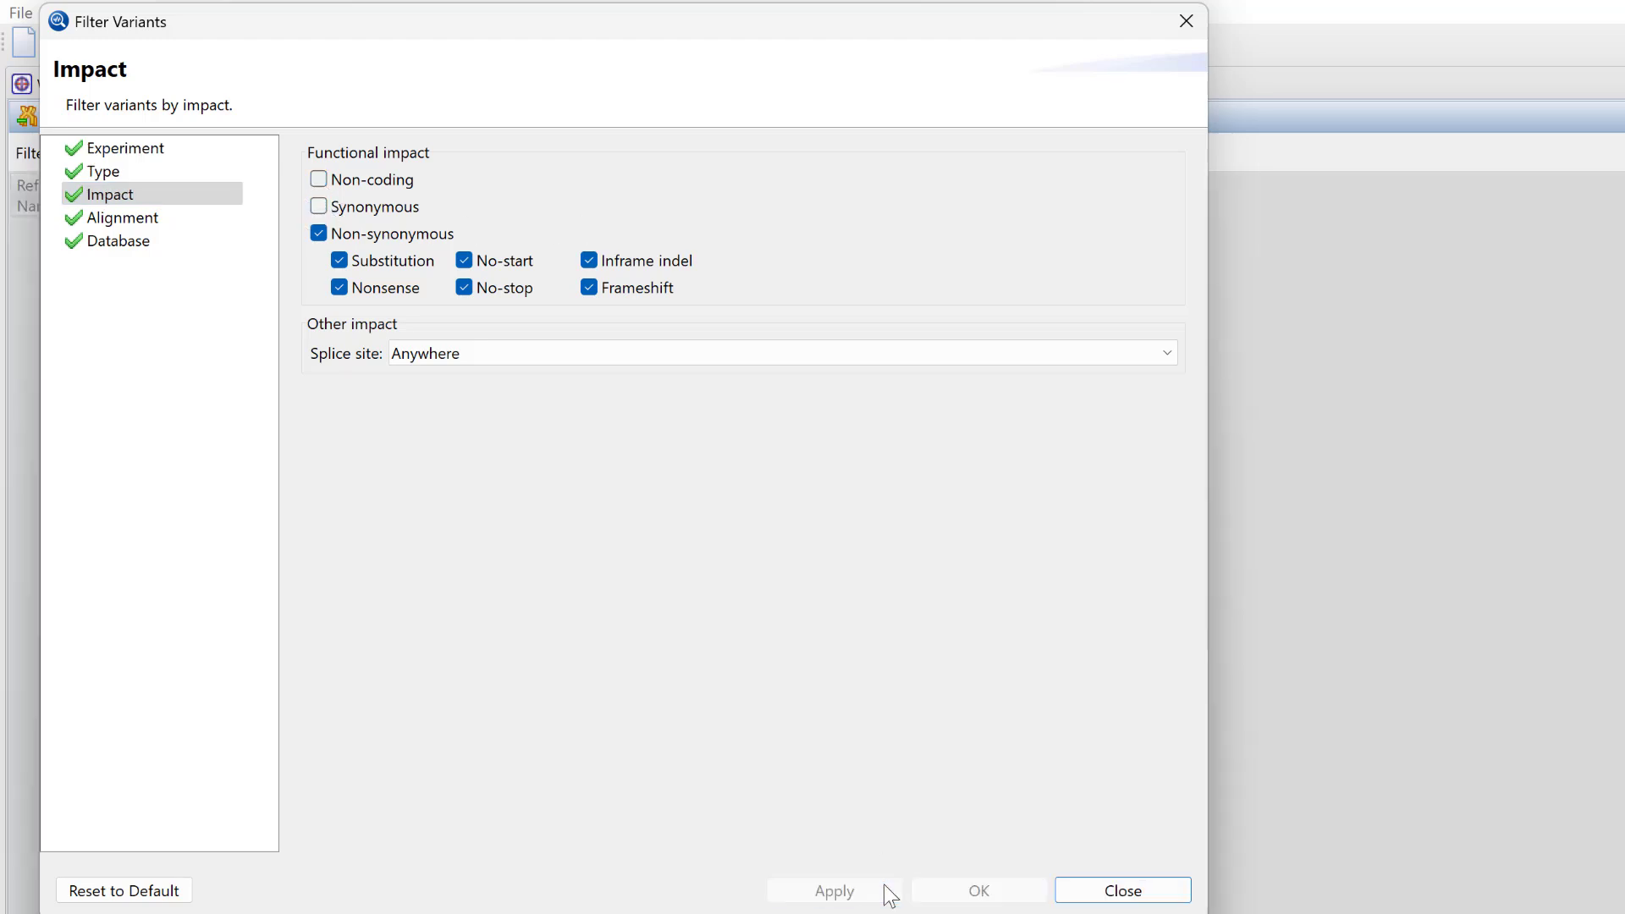
click(1089, 897)
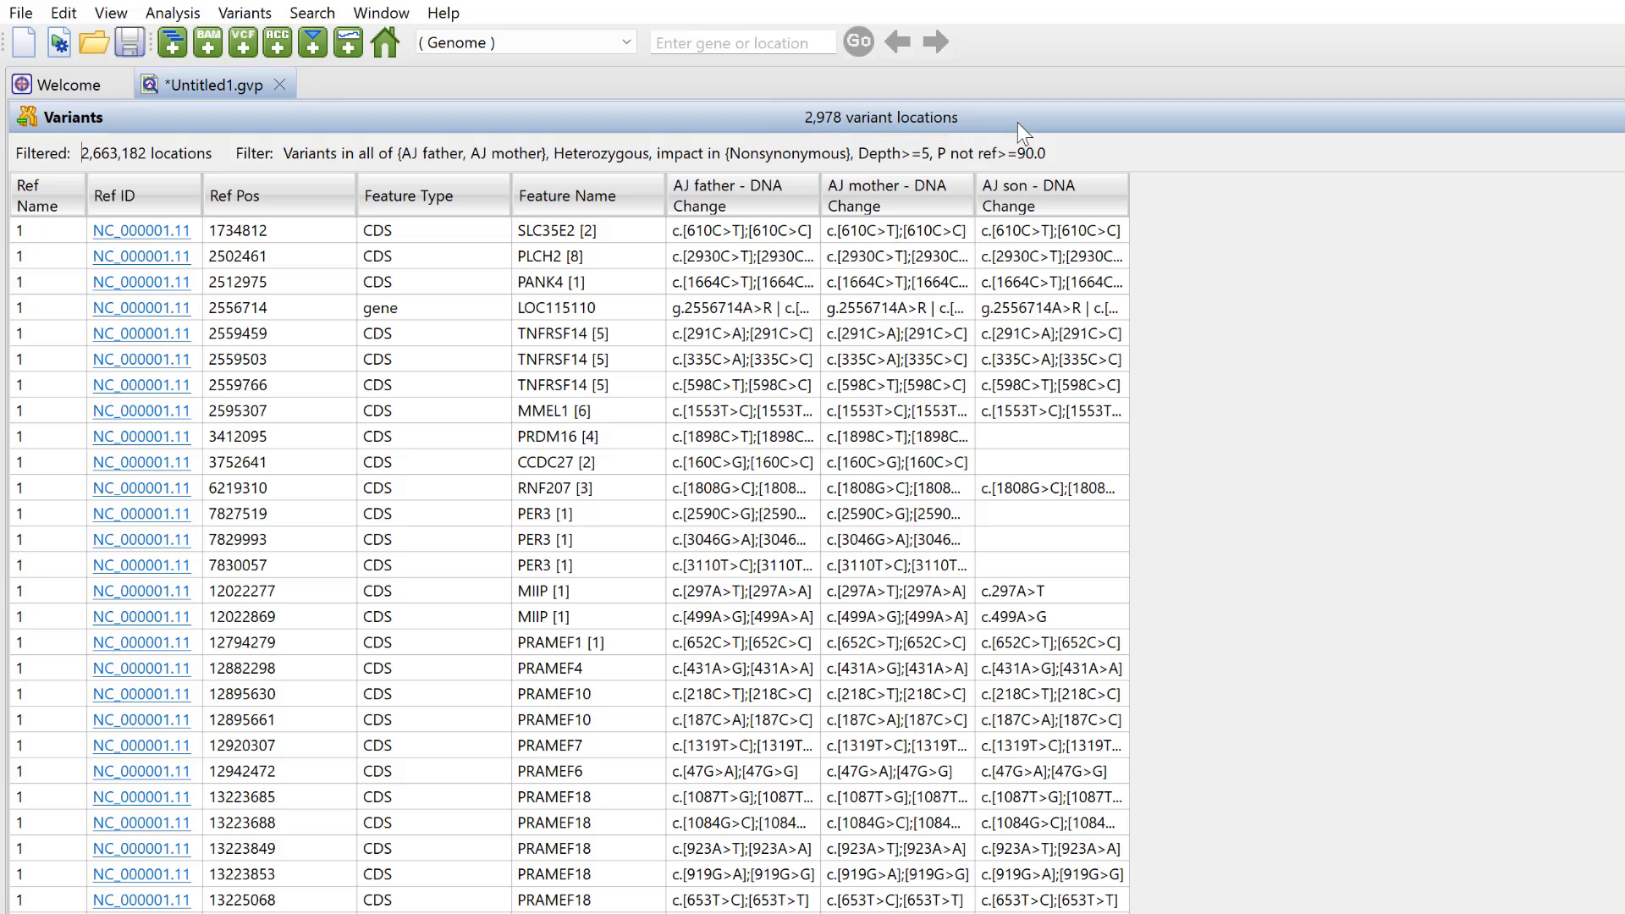
- Create a variant set from the 2,978 locations, naming it 'Heterozygous variants in both'
click(245, 12)
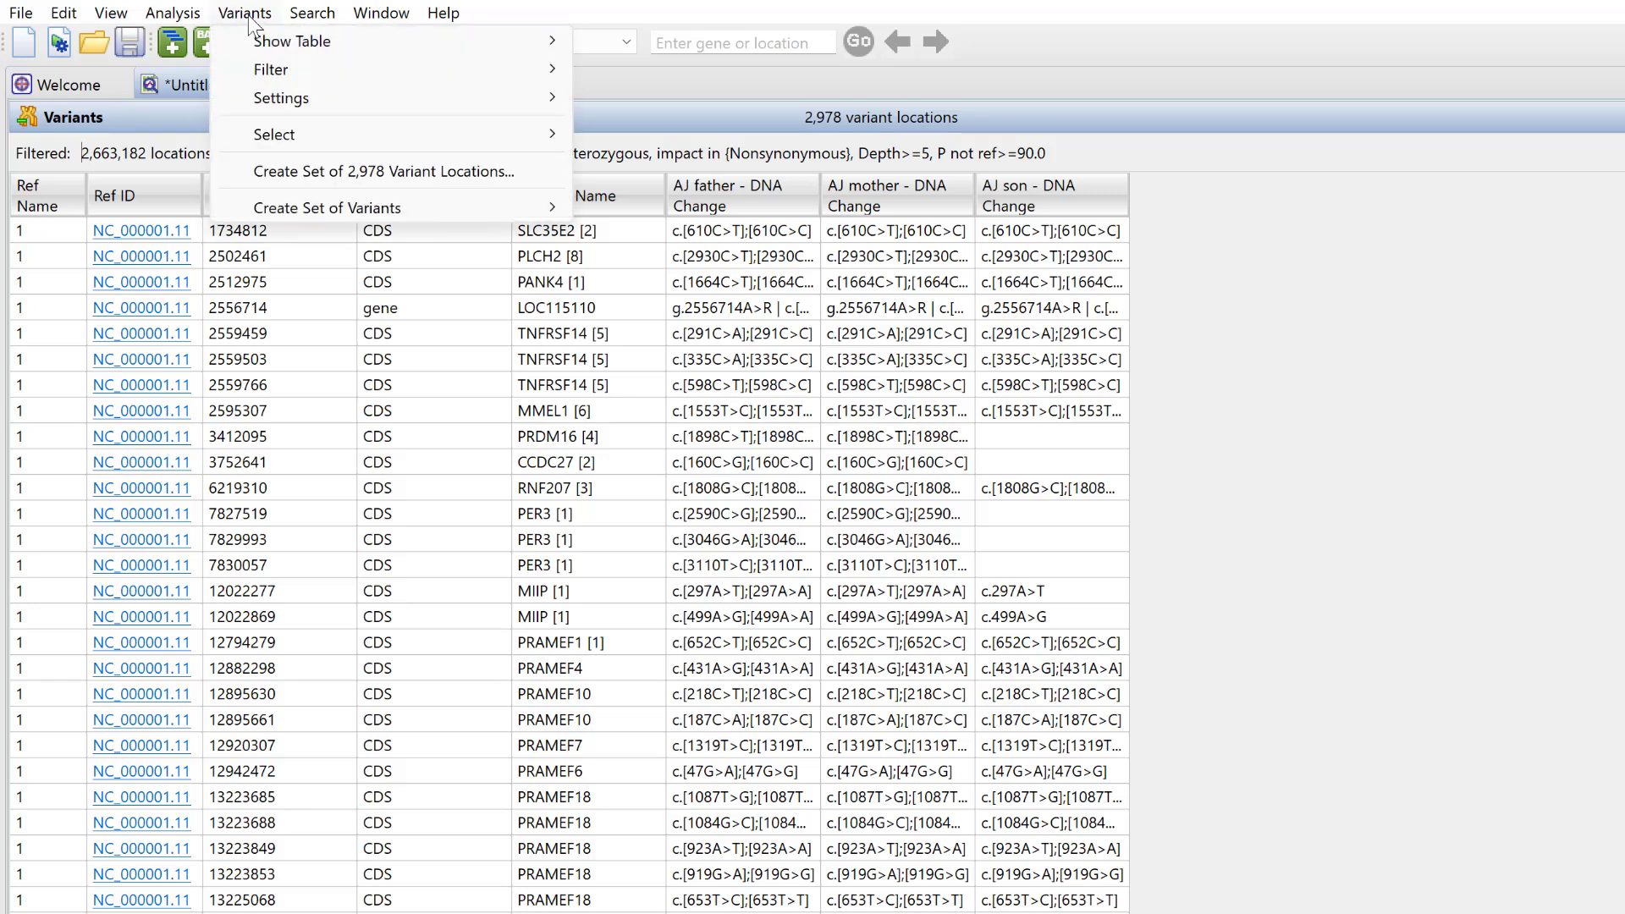
click(377, 176)
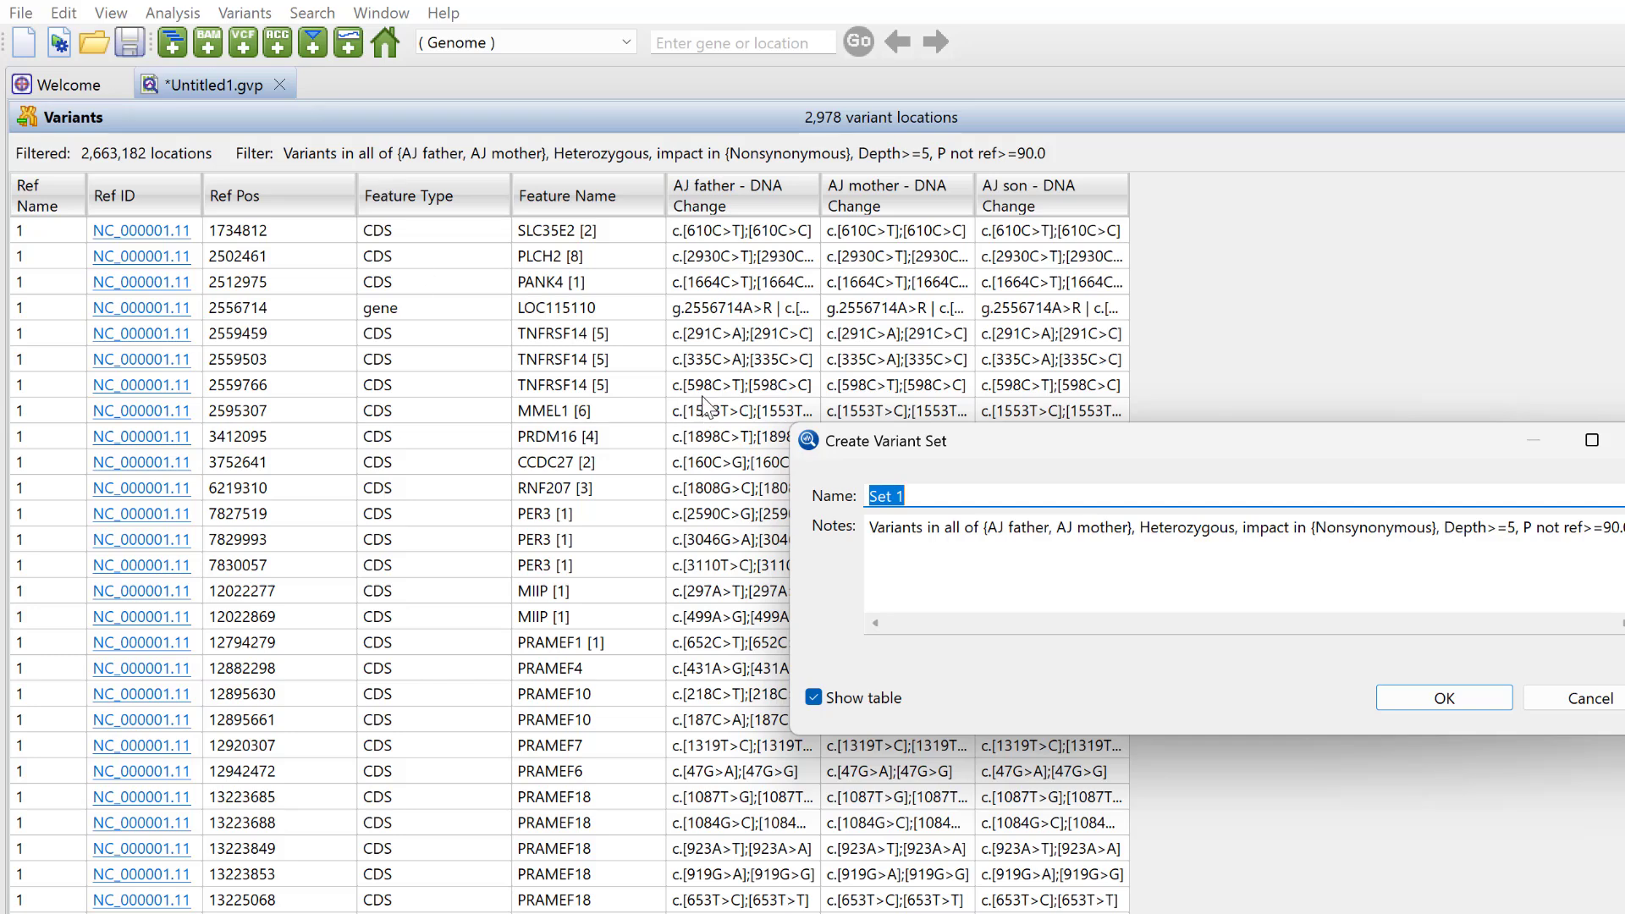
text(Heterozygous variants in)
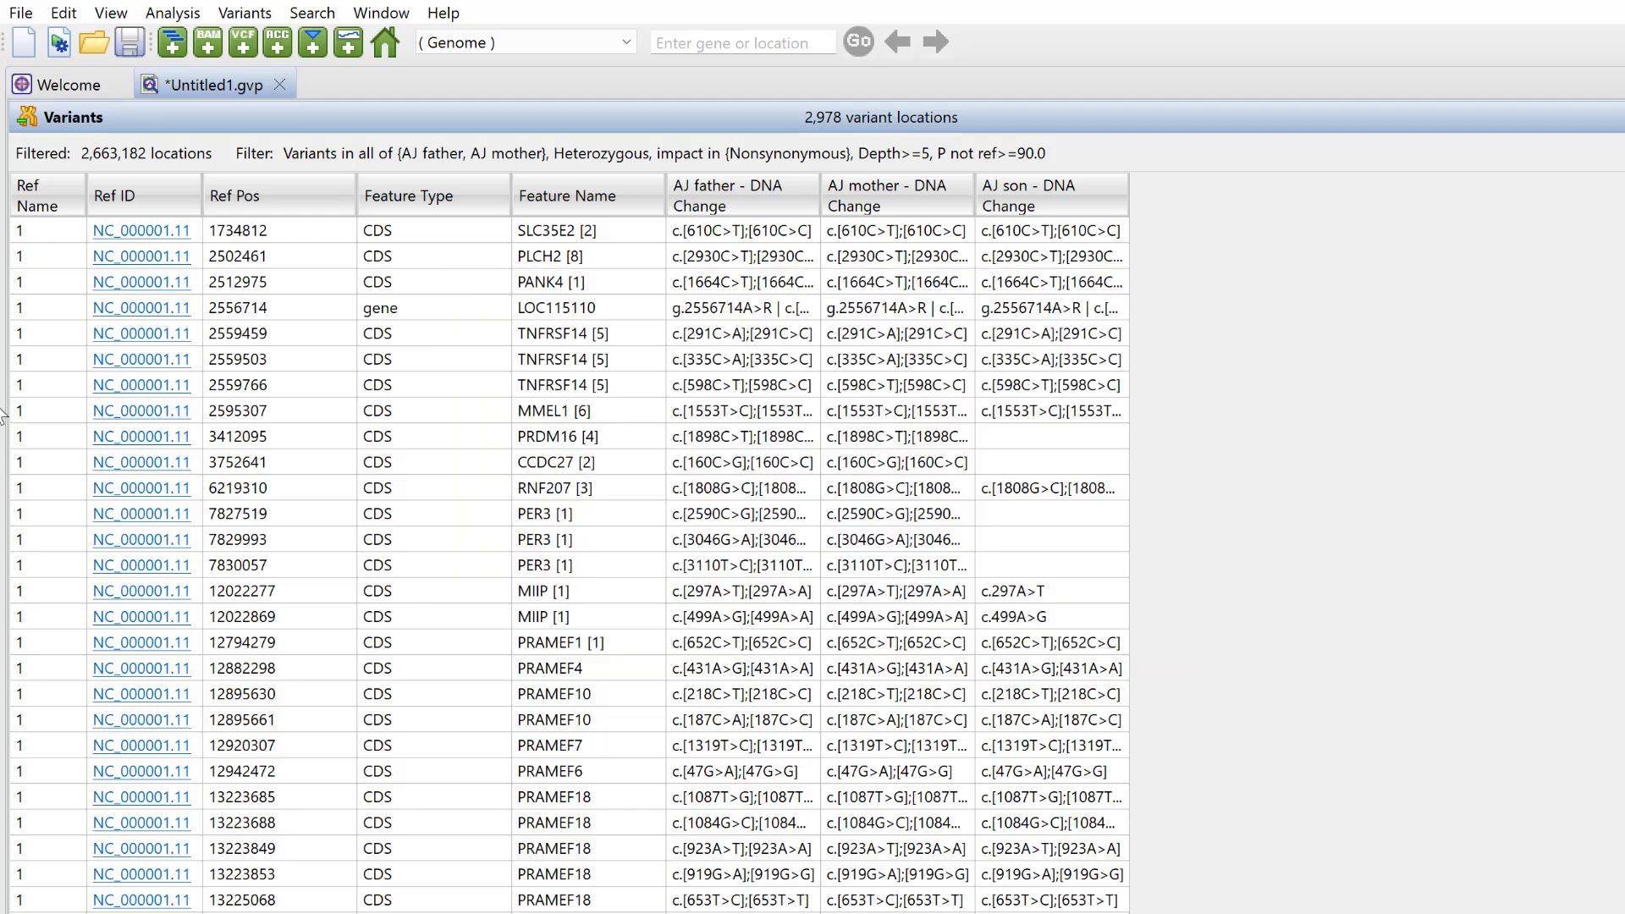
- Change the filter's required experiments from AJ father and AJ mother to AJ son only
click(245, 21)
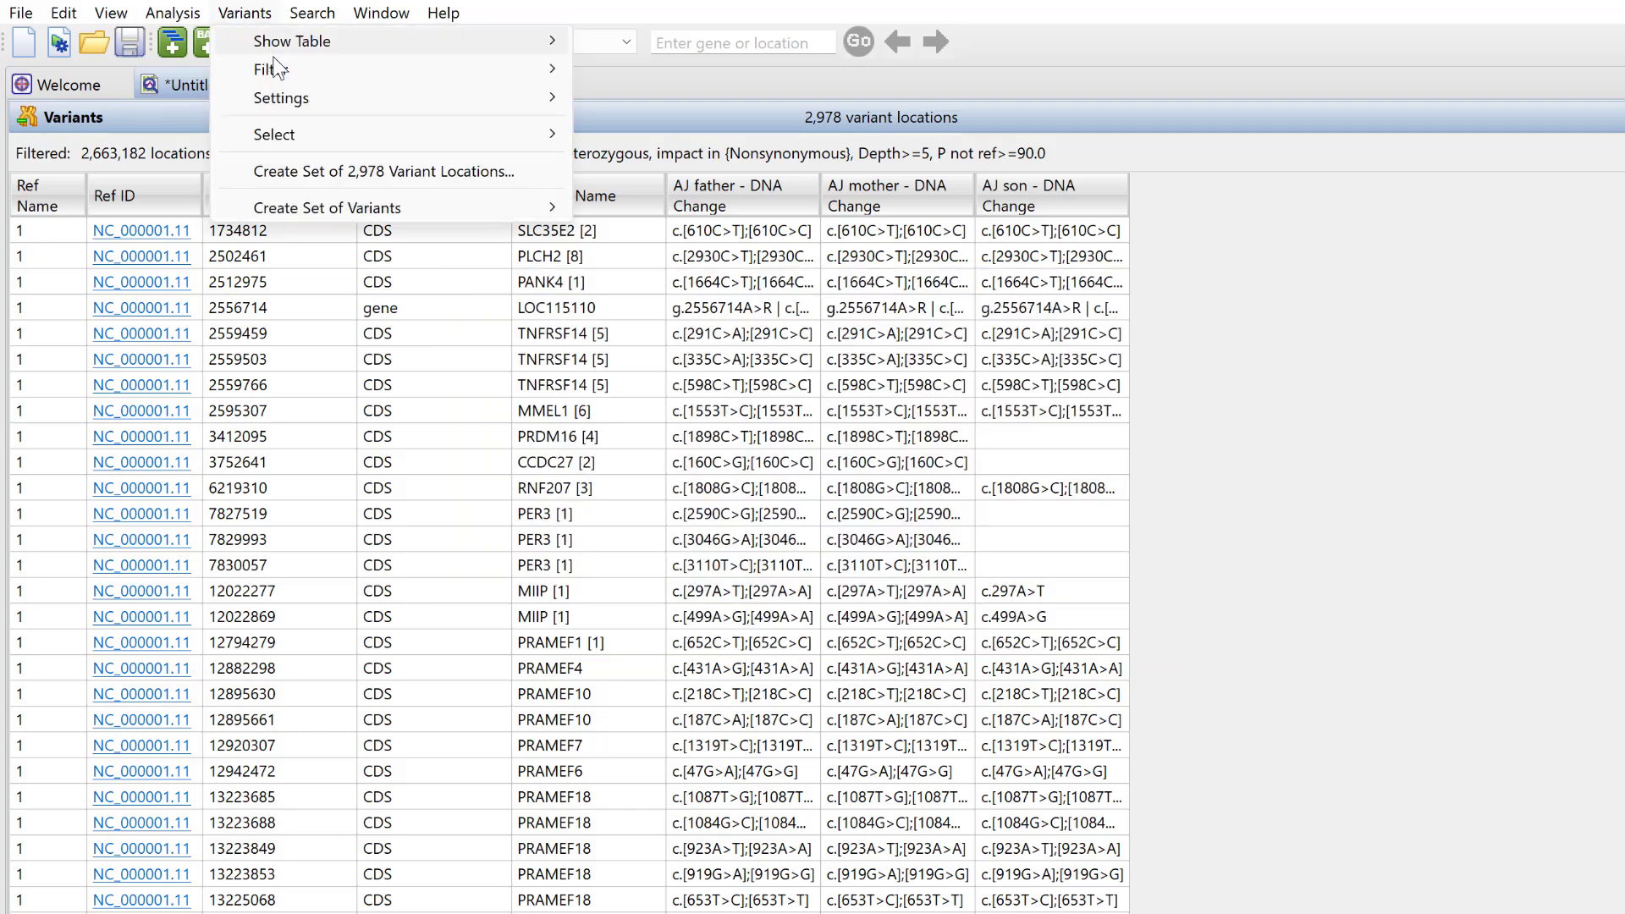
mouse_move(286, 74)
click(638, 71)
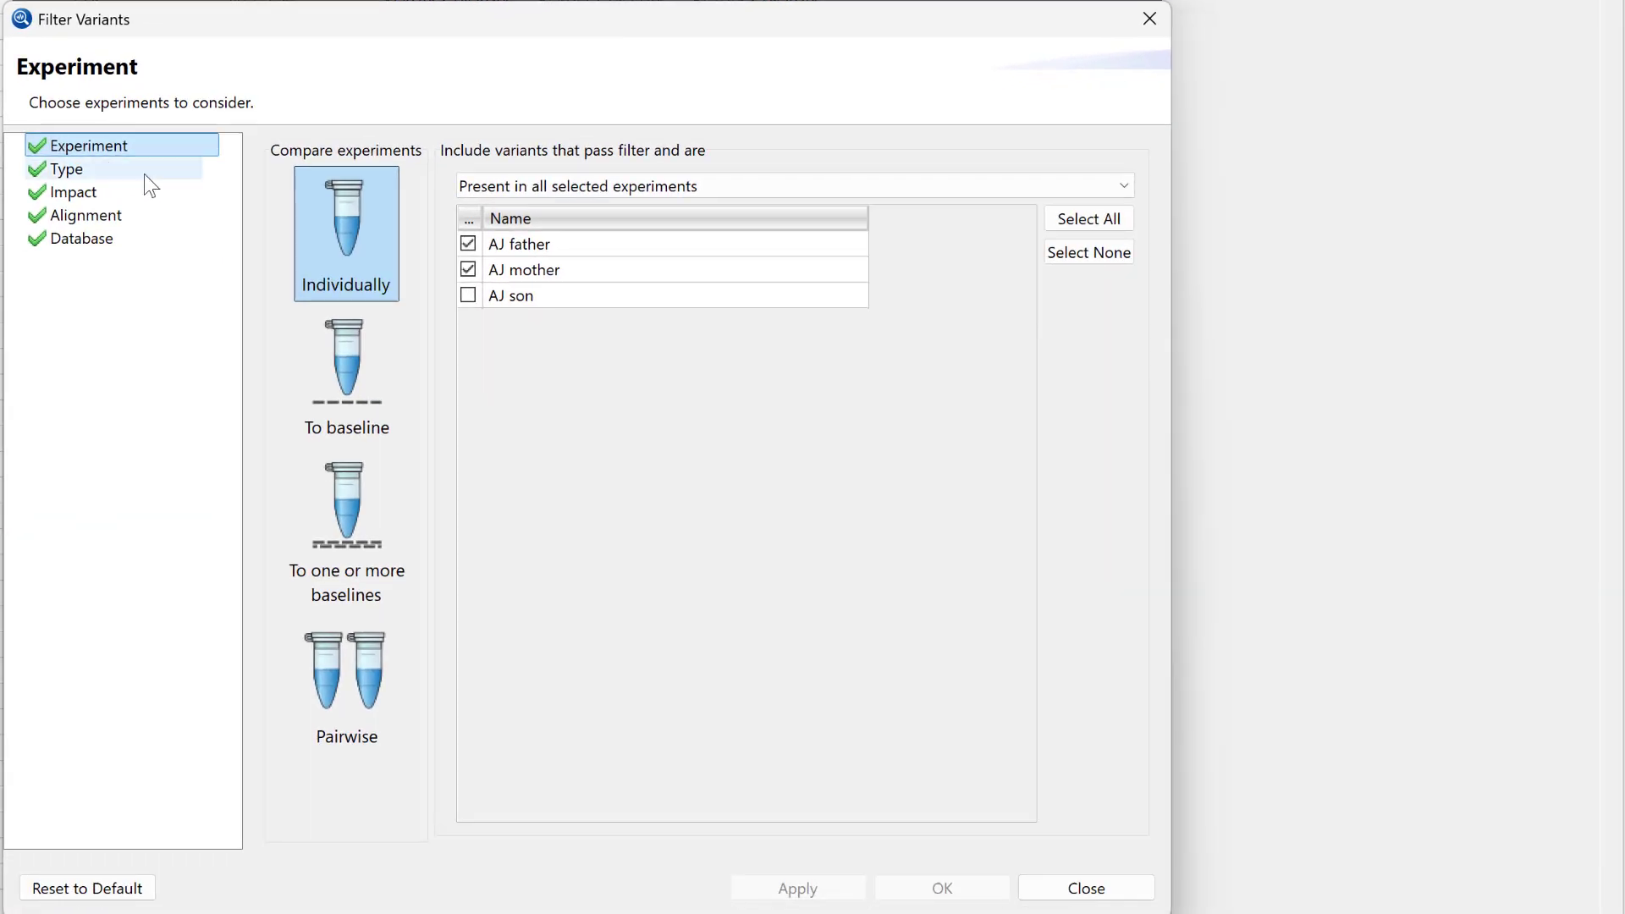
click(472, 242)
click(470, 268)
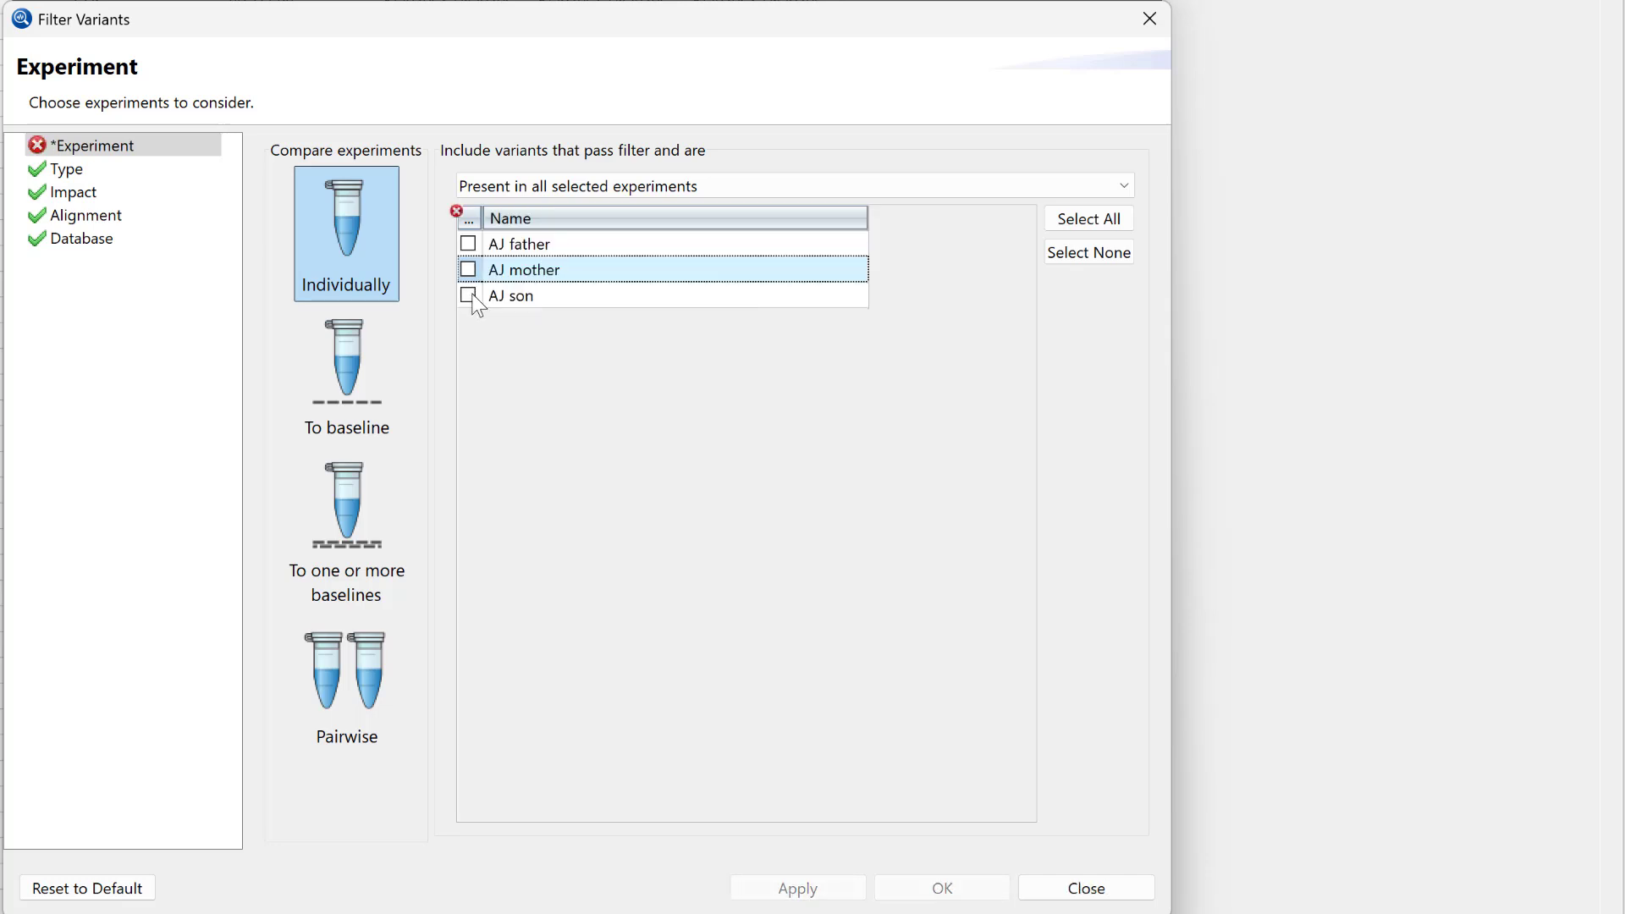
click(471, 294)
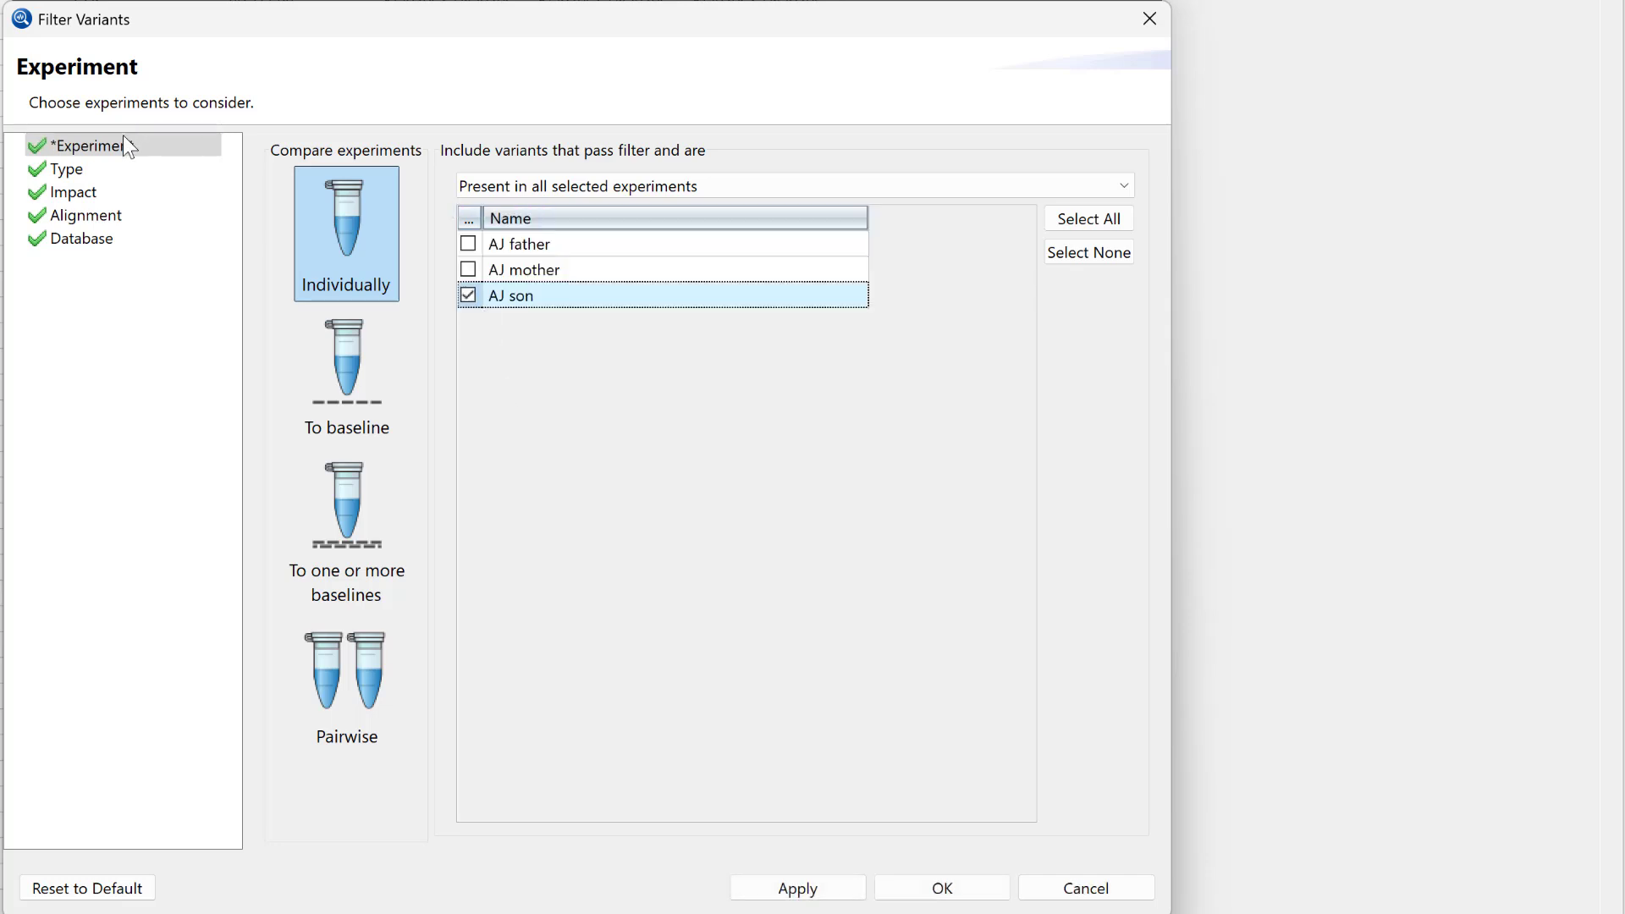
- Set the genotype filter to Homozygous and apply the son-only filter
click(93, 168)
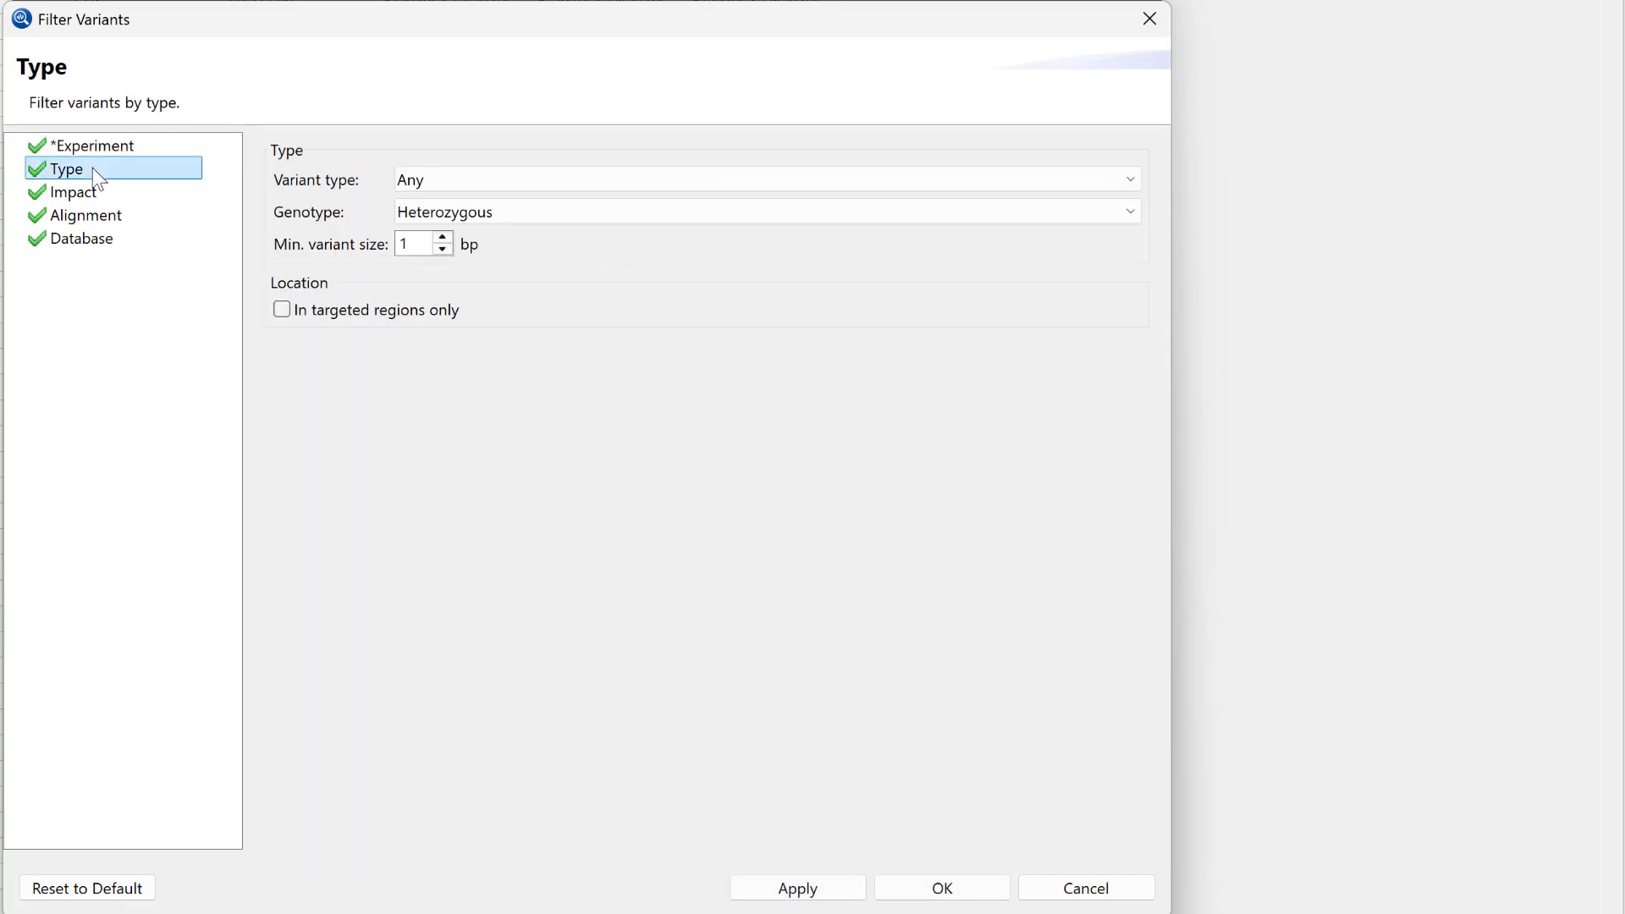
click(511, 211)
click(503, 232)
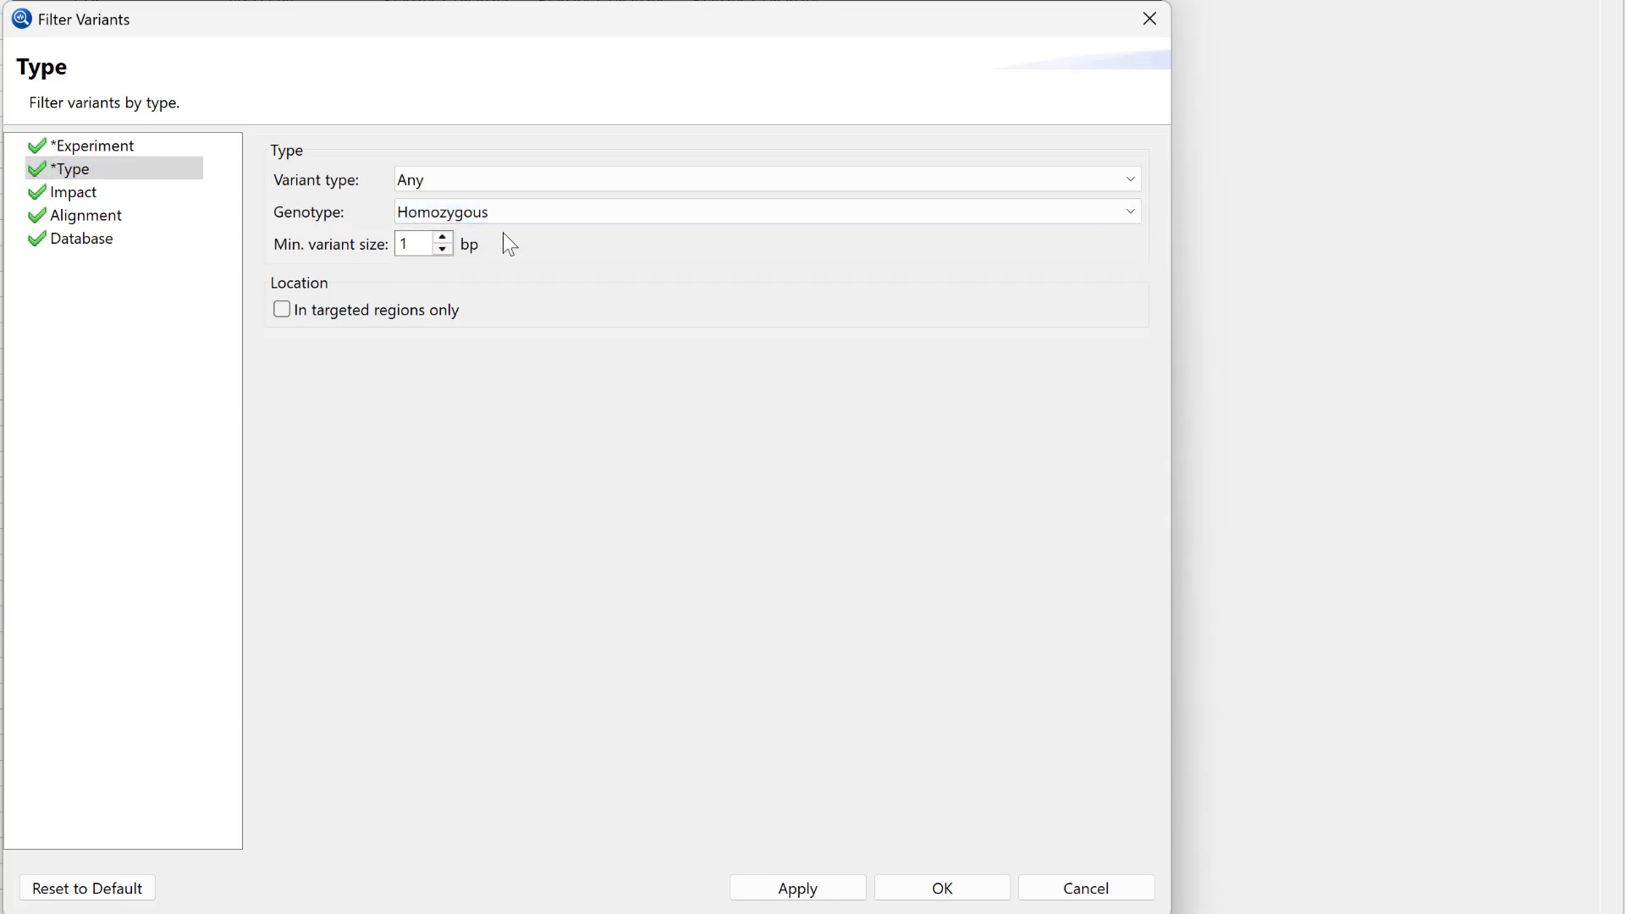
click(80, 193)
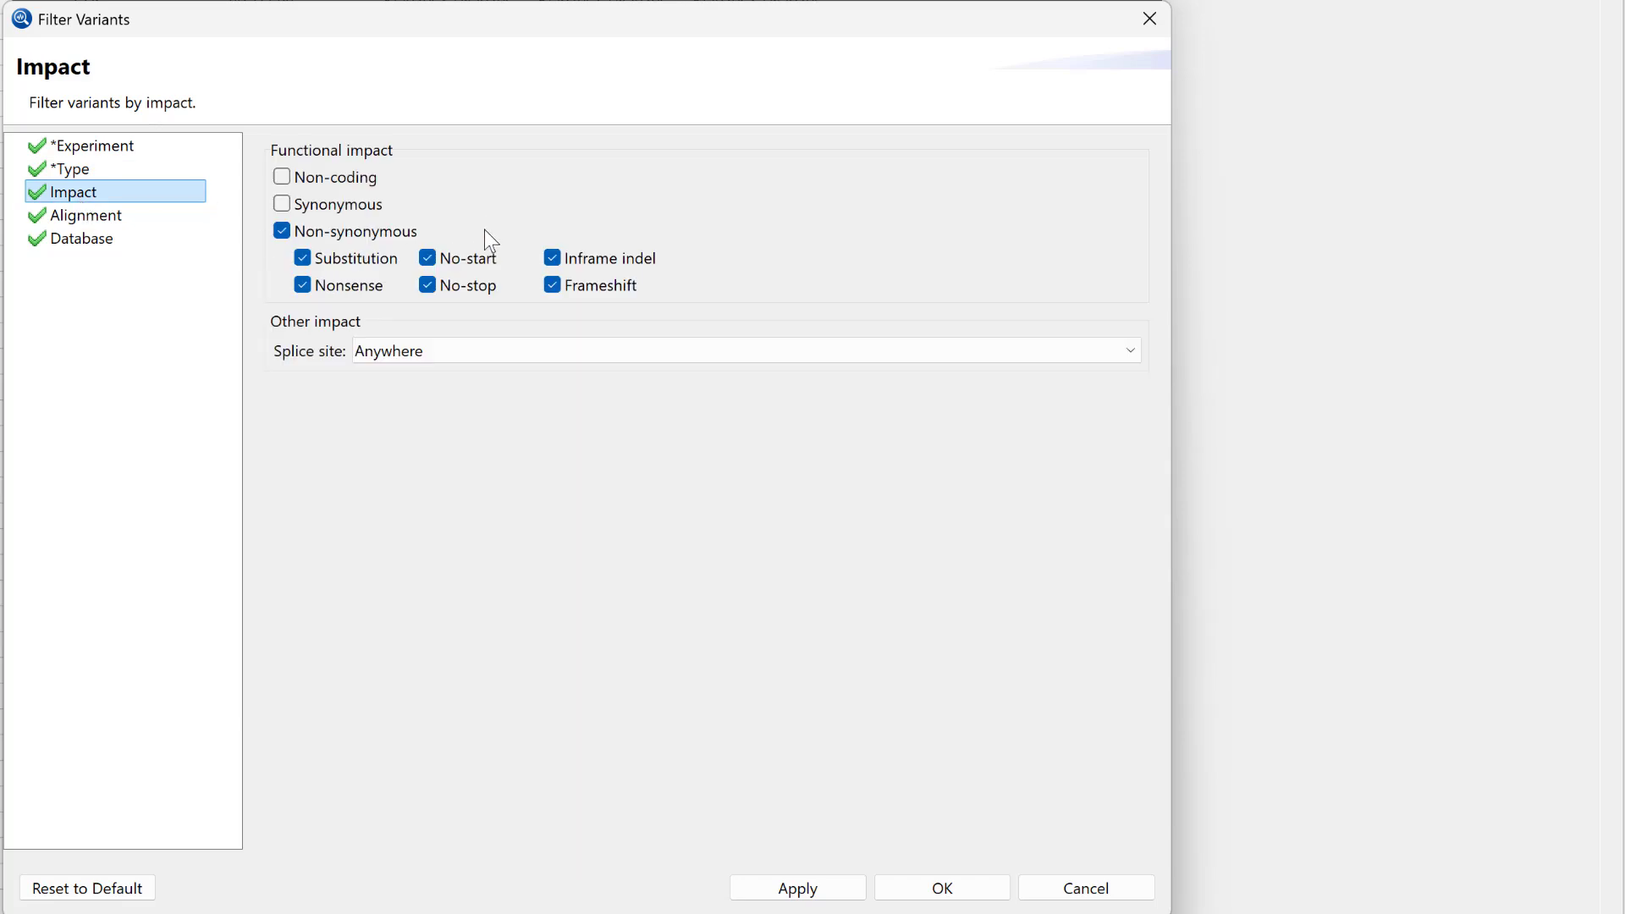
click(836, 891)
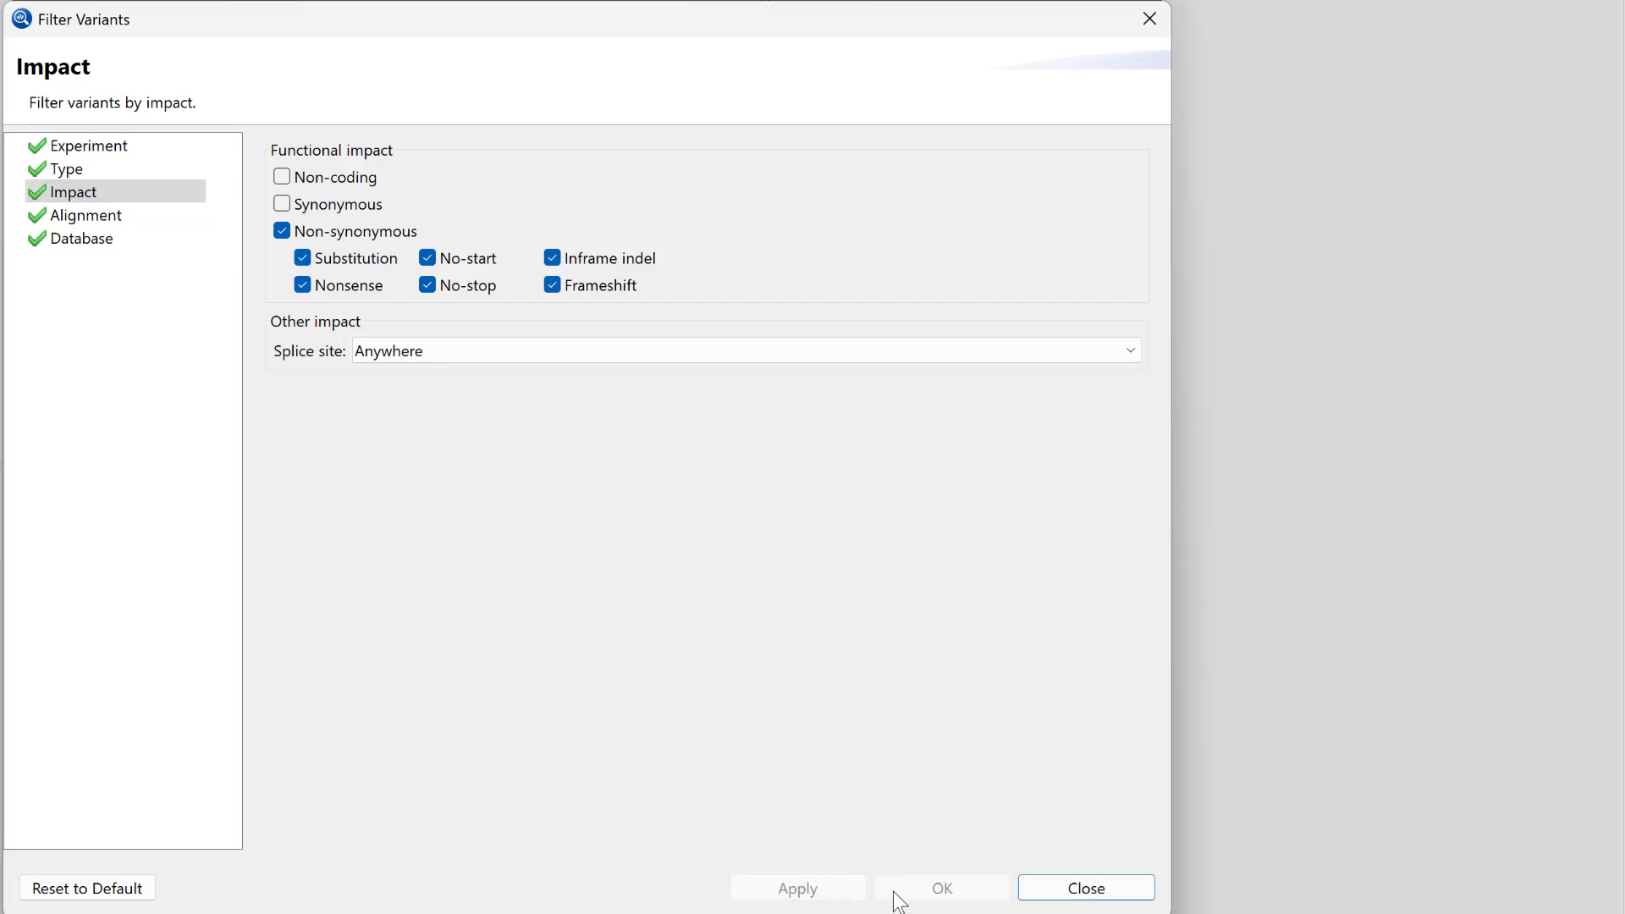
click(1112, 899)
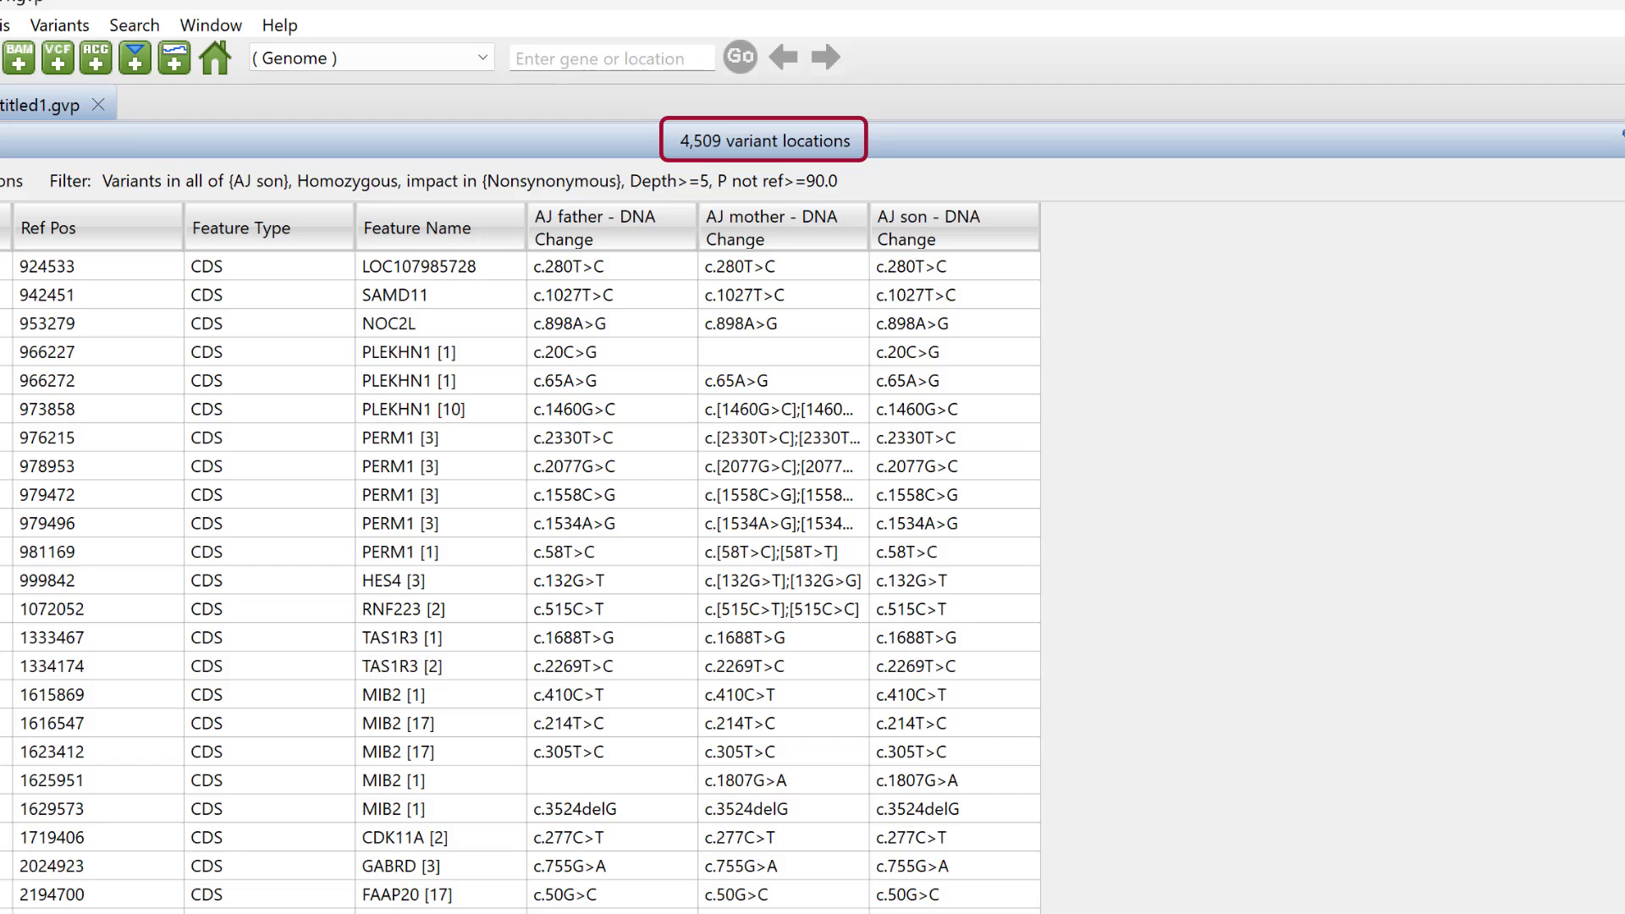
- Create a set from the 4,509 filtered locations named 'Homozygous variants in the son'
click(59, 25)
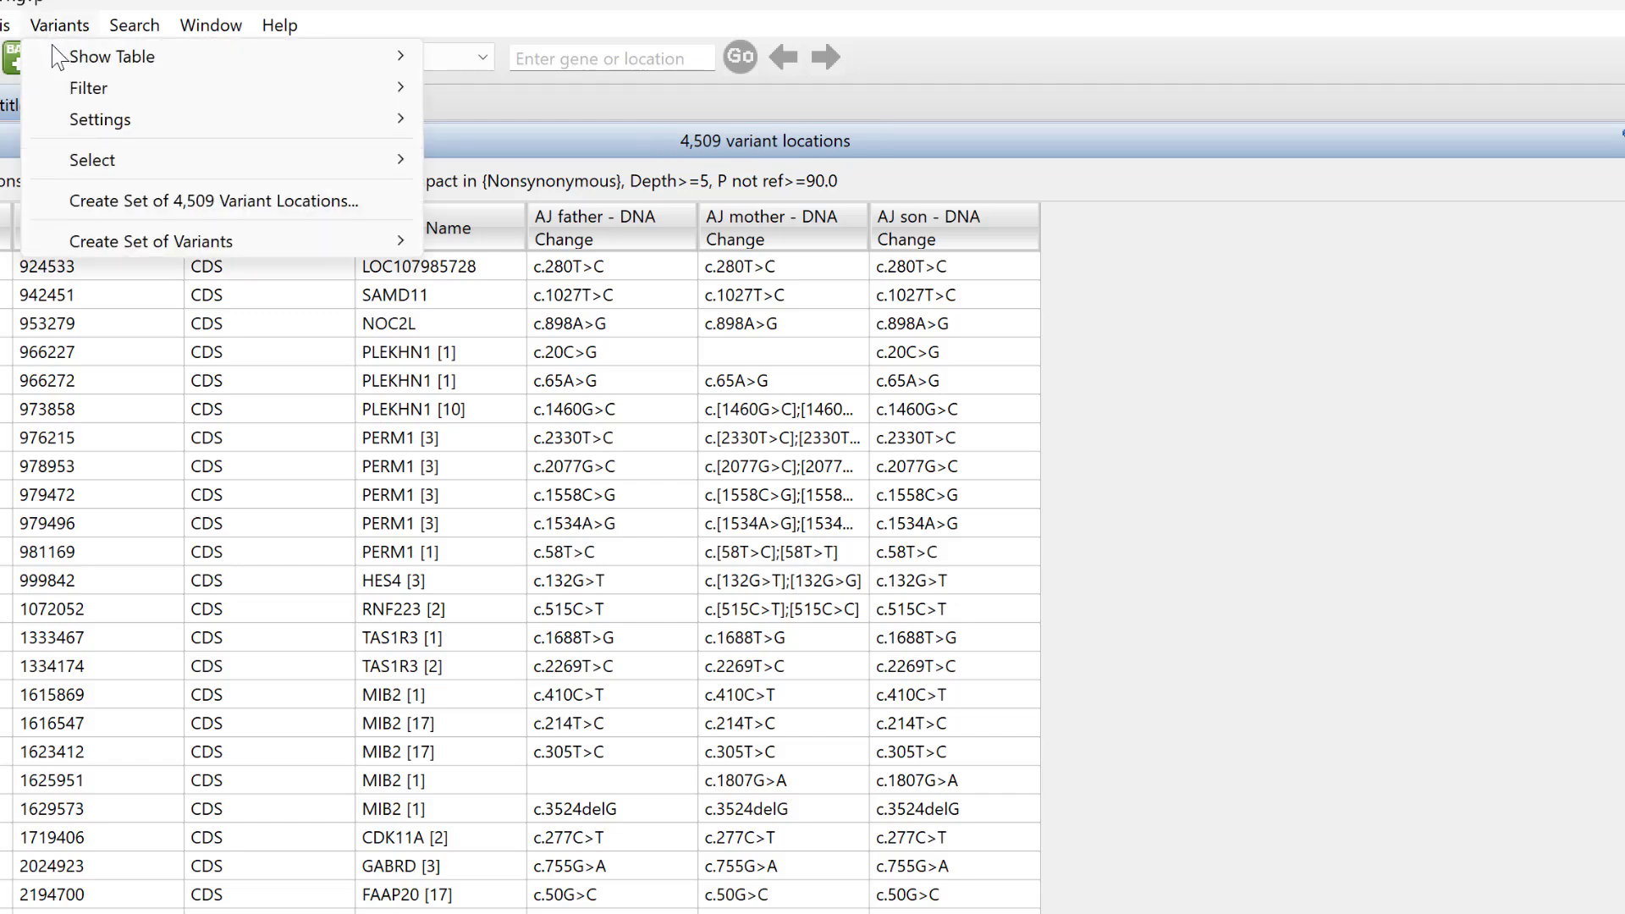
click(197, 207)
text(Homozy)
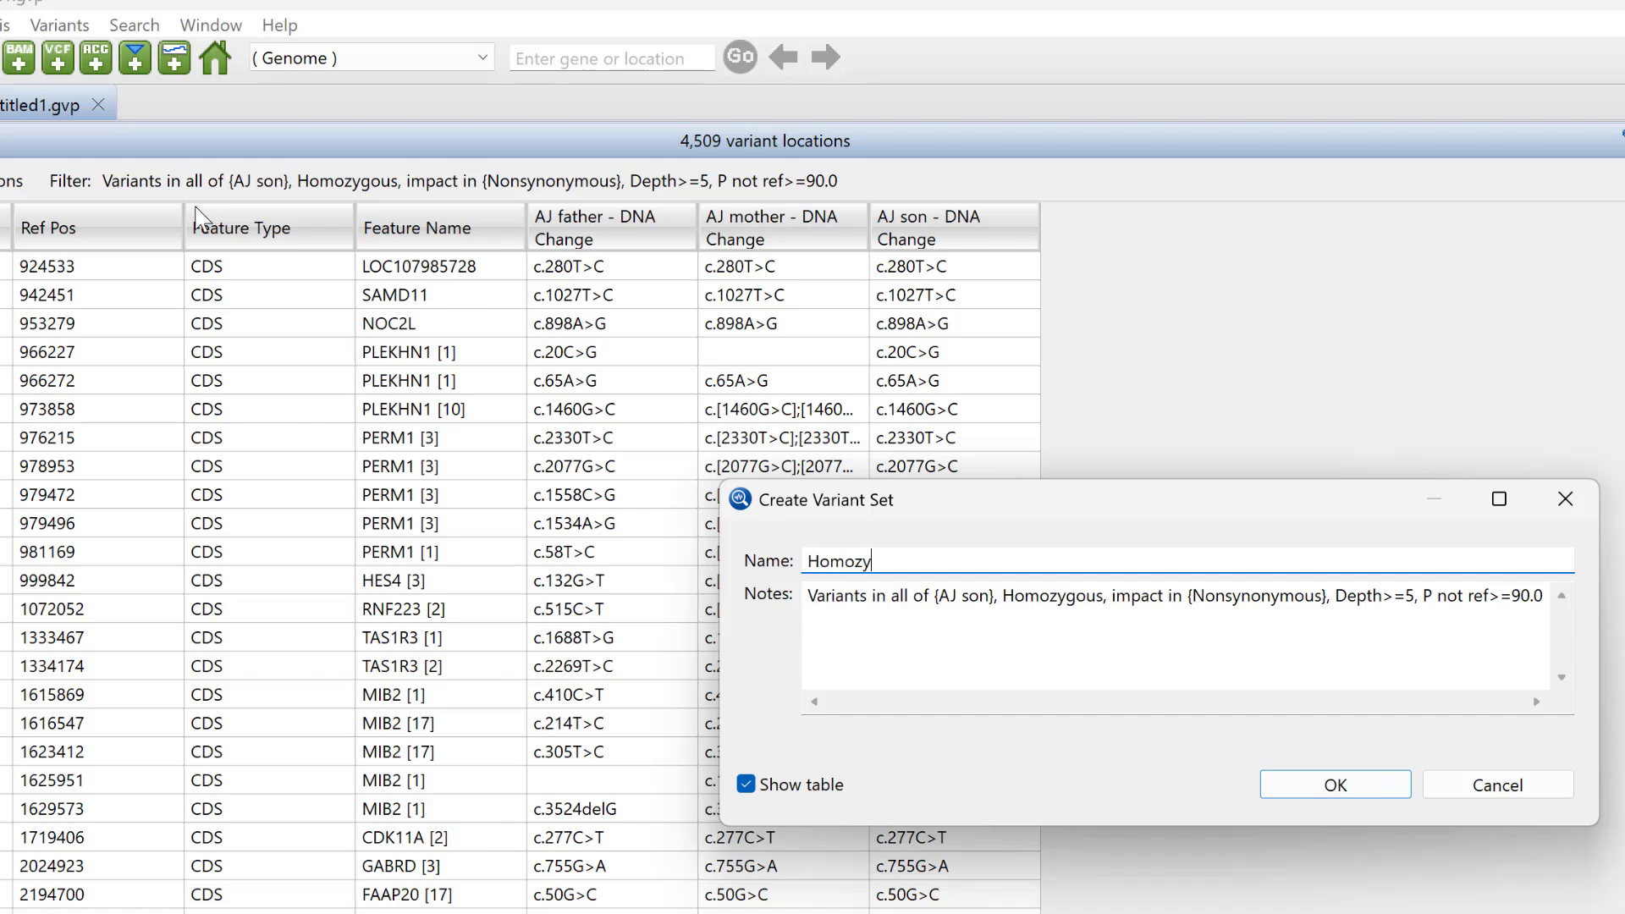
text(gous variants in the son)
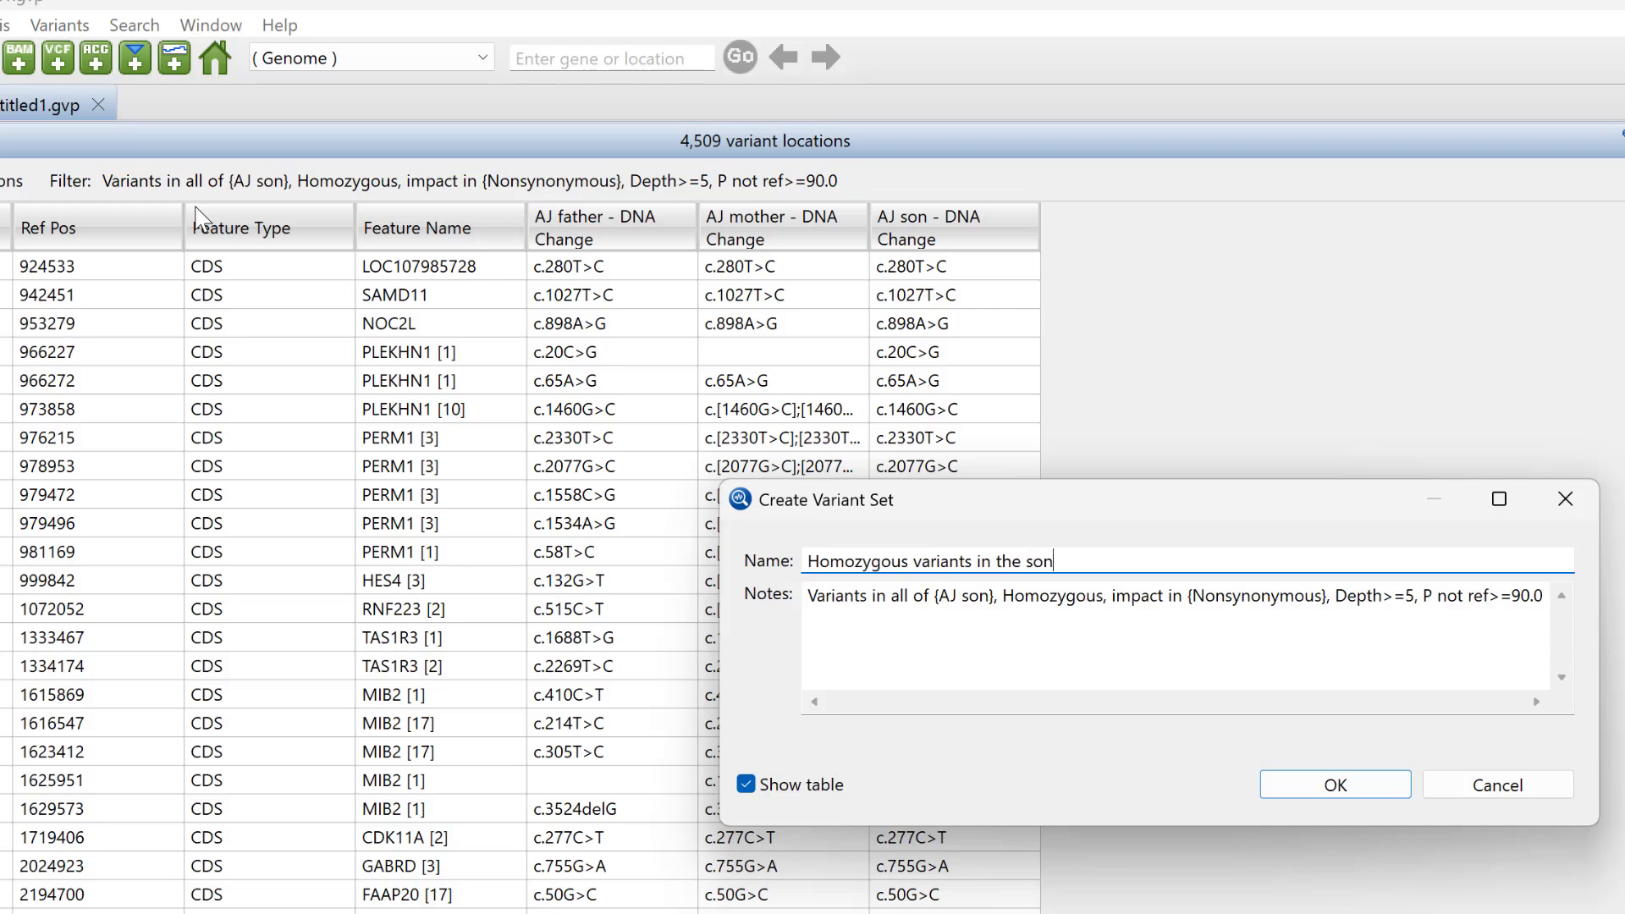
click(1366, 791)
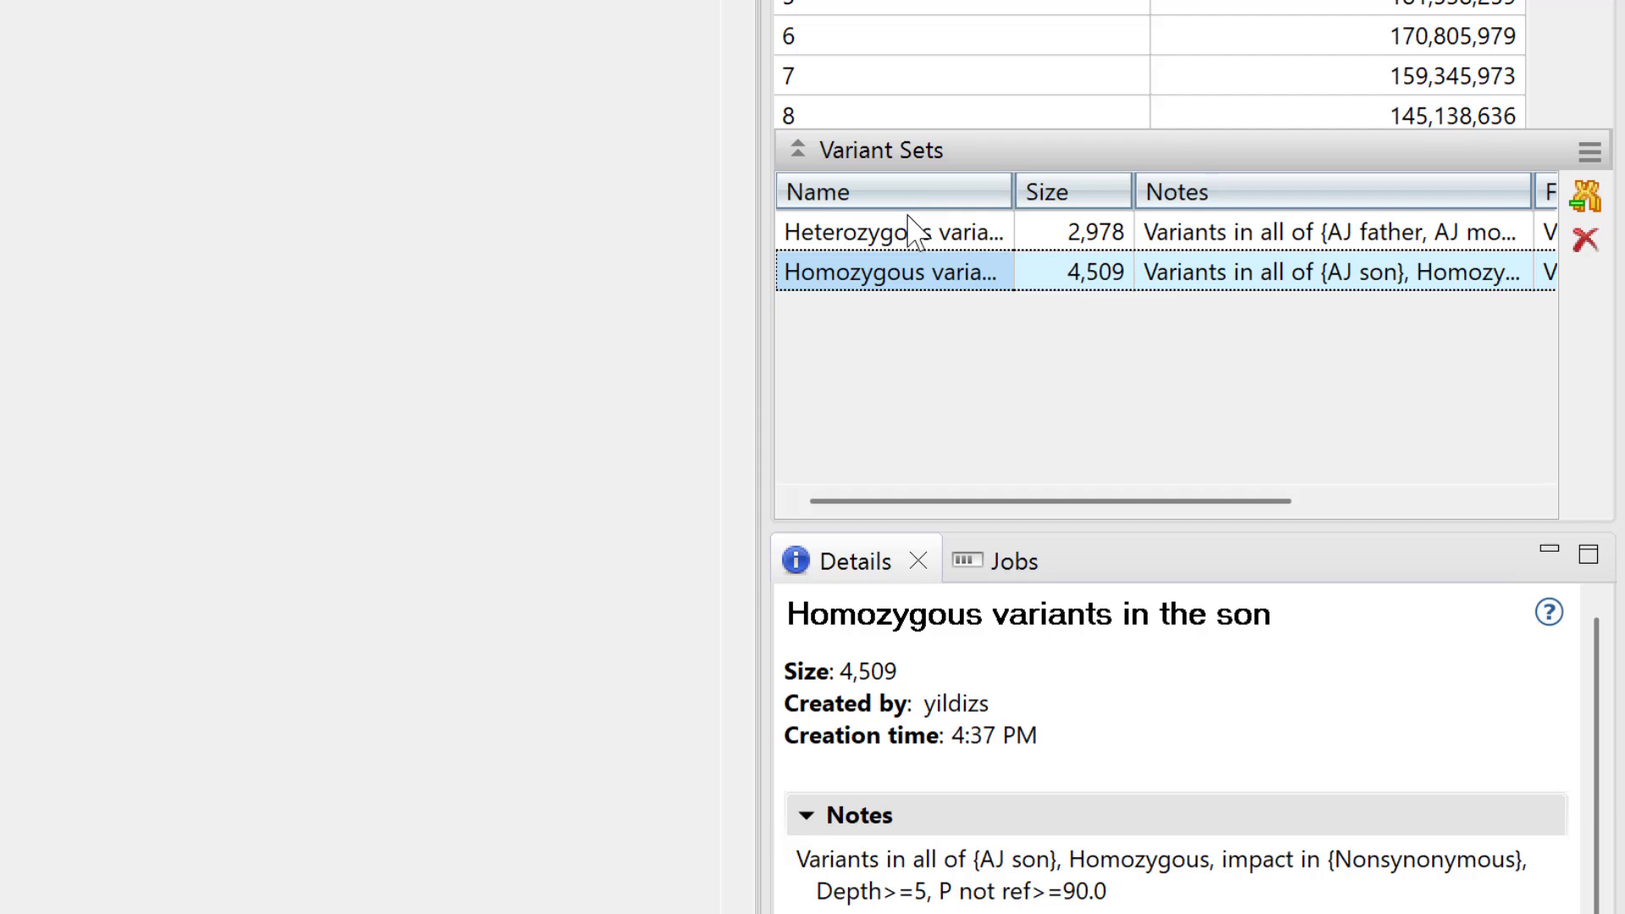
- Build Set 3 from the A∩B Venn region of the parents' heterozygous and son's homozygous sets
ctrl+click(916, 245)
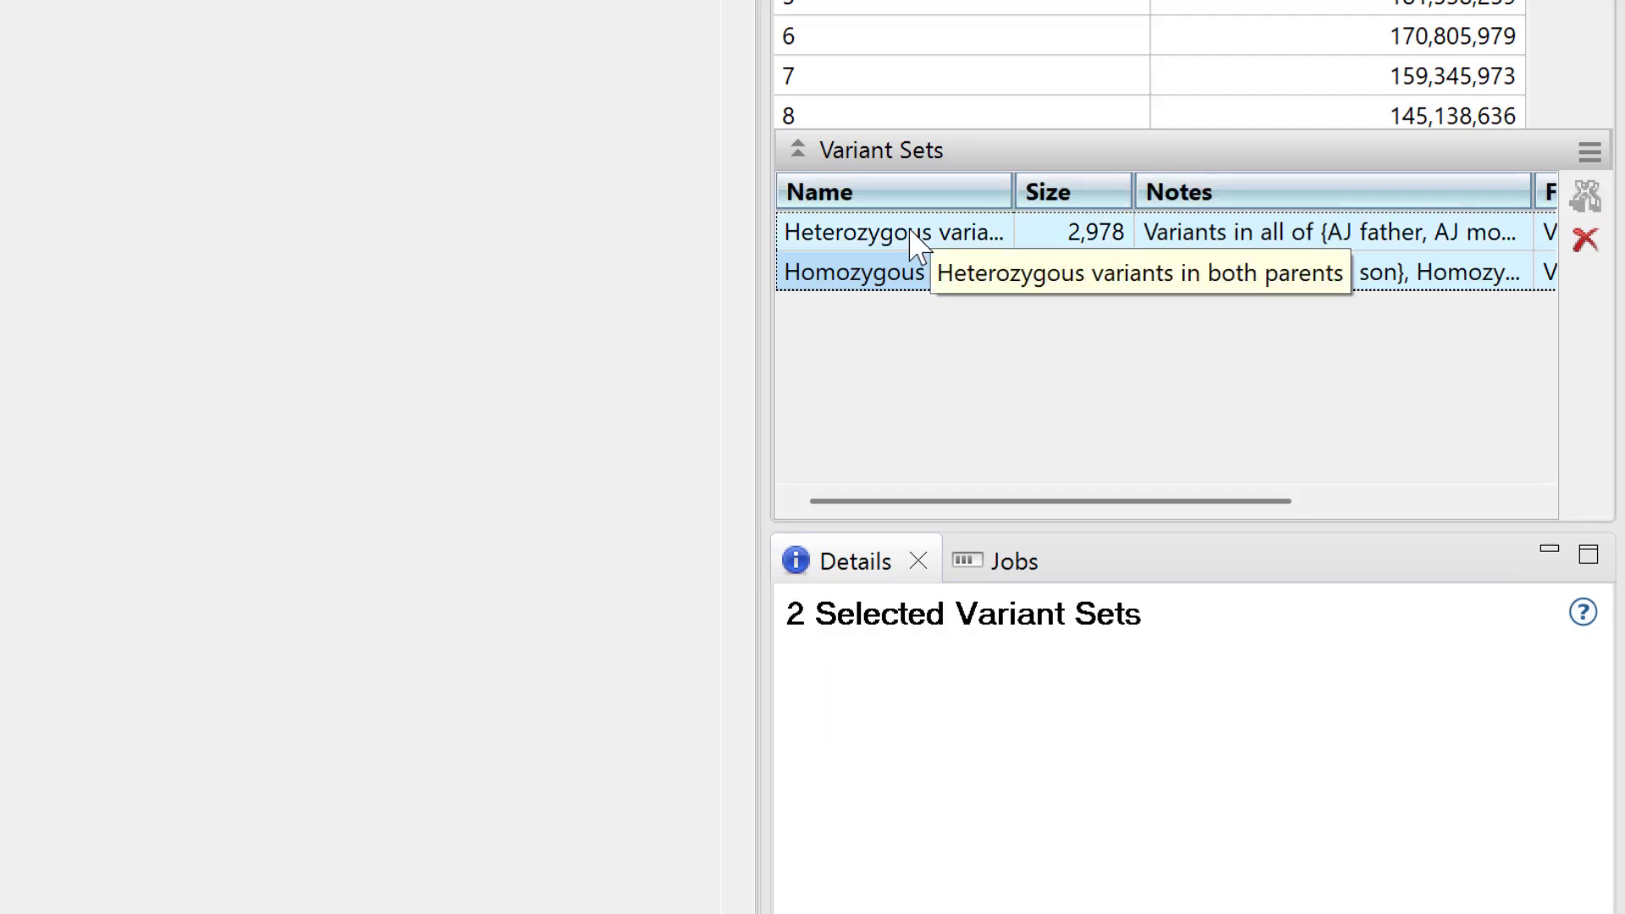
right_click(1007, 229)
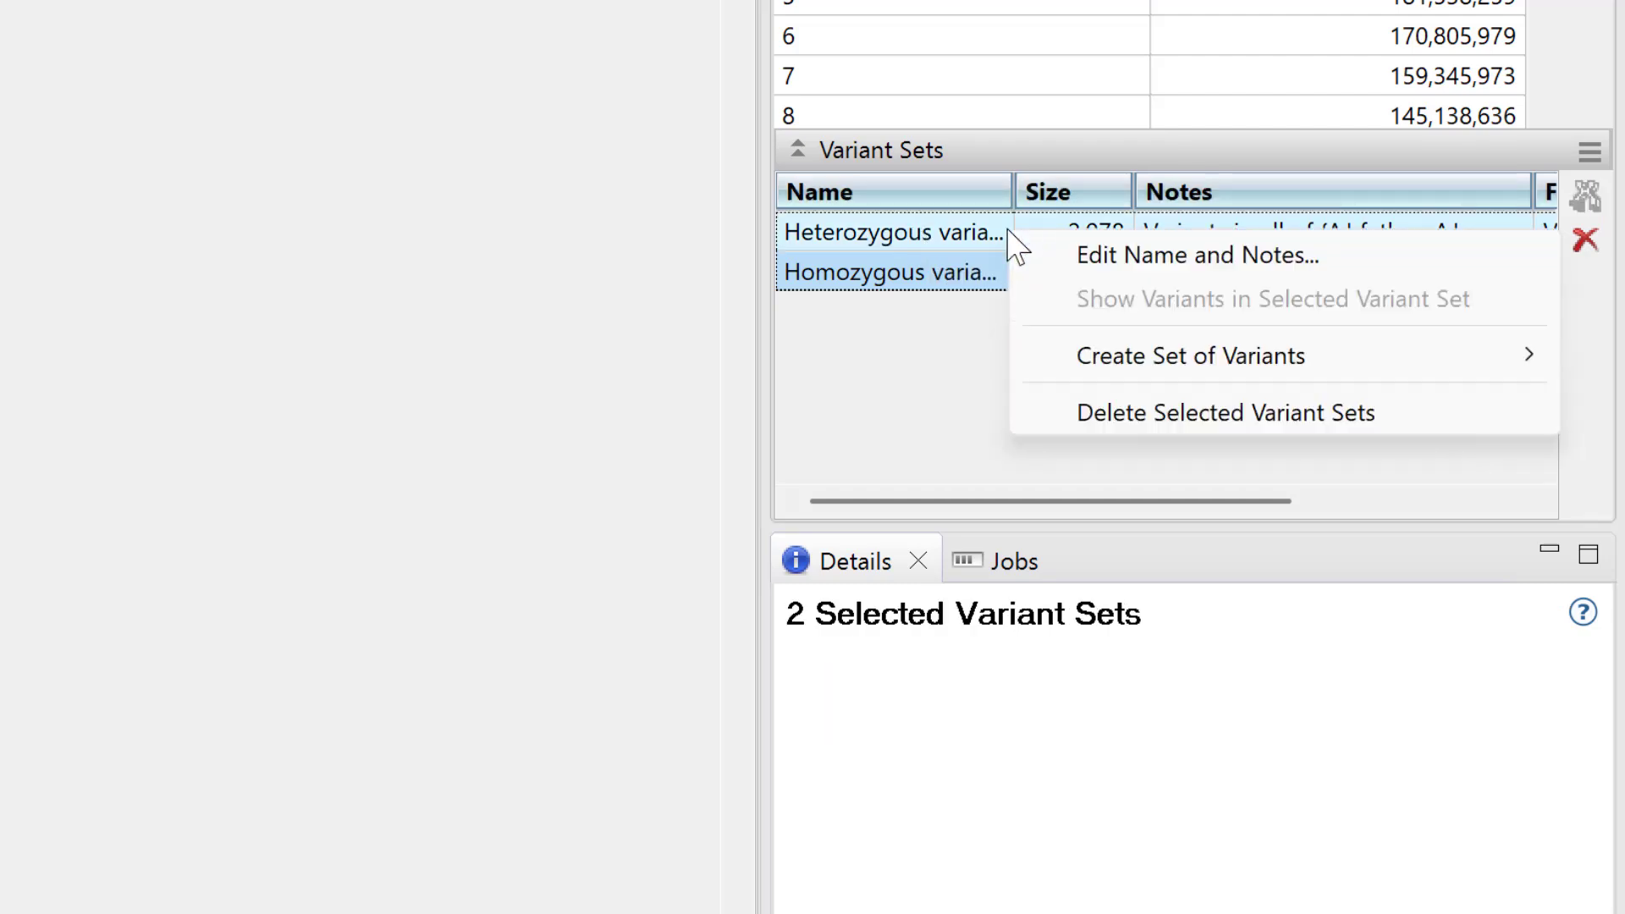
mouse_move(1123, 357)
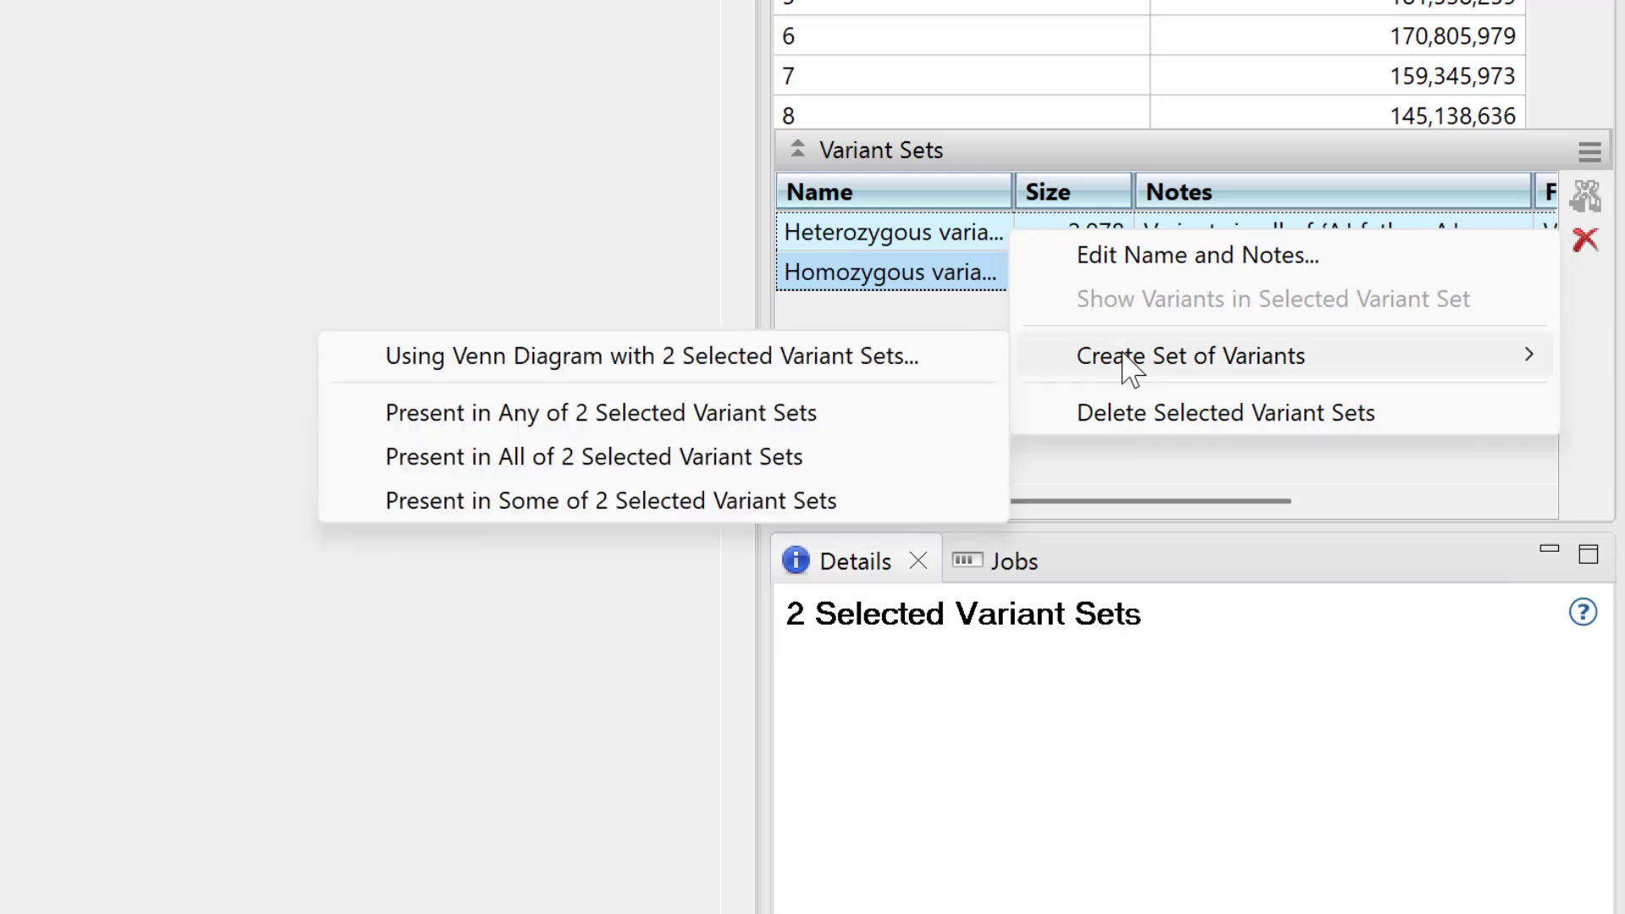
click(927, 365)
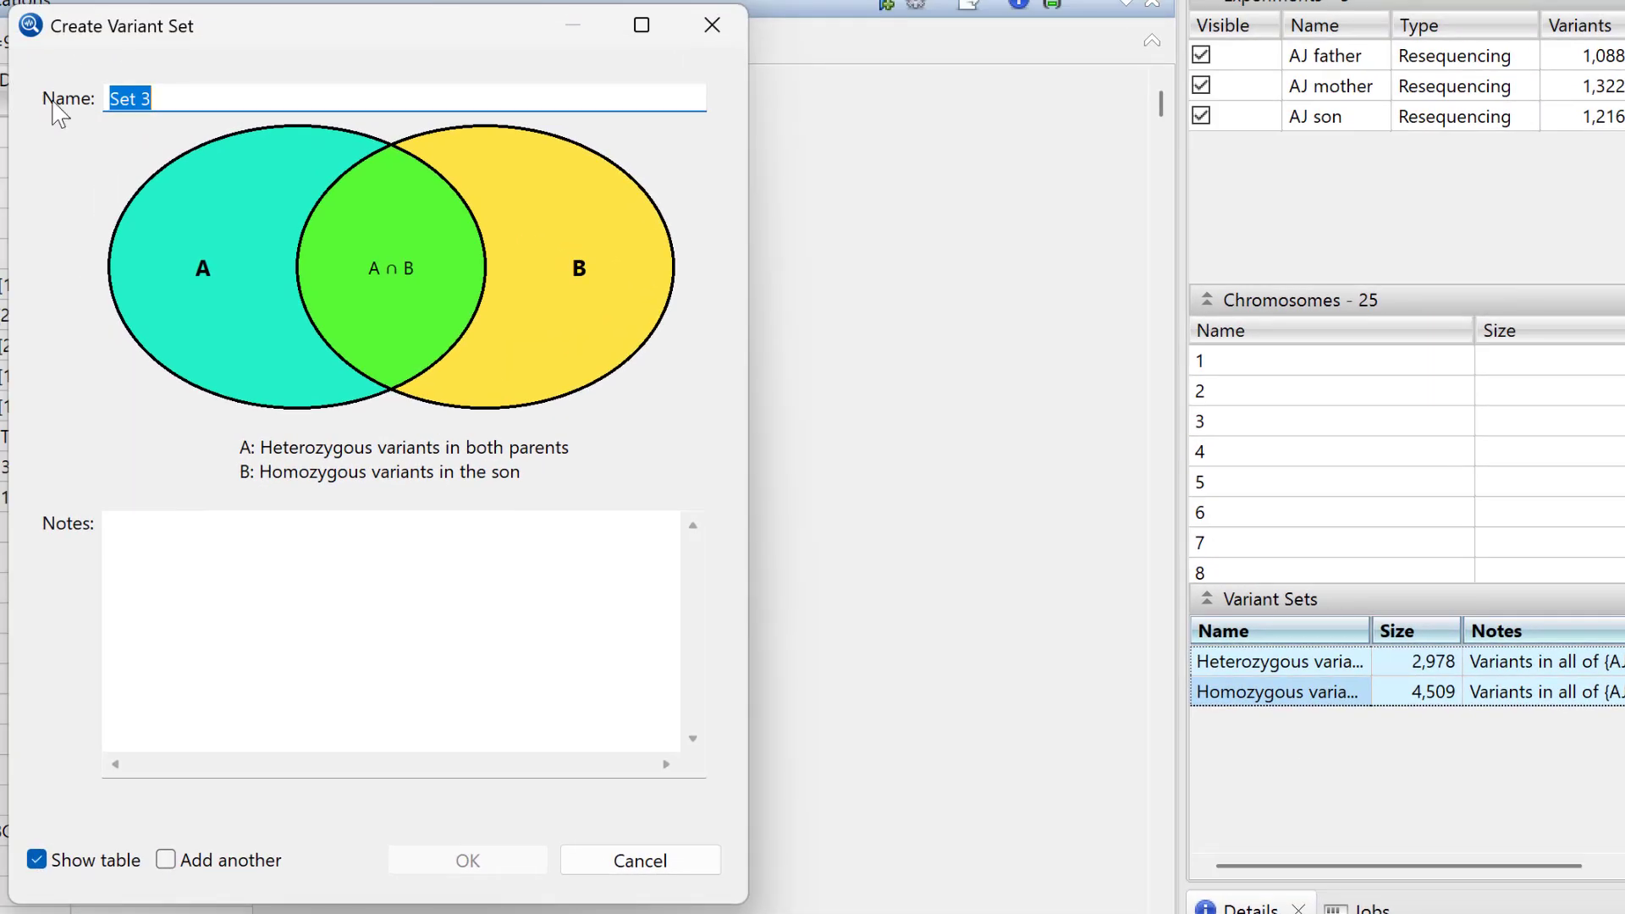
click(388, 302)
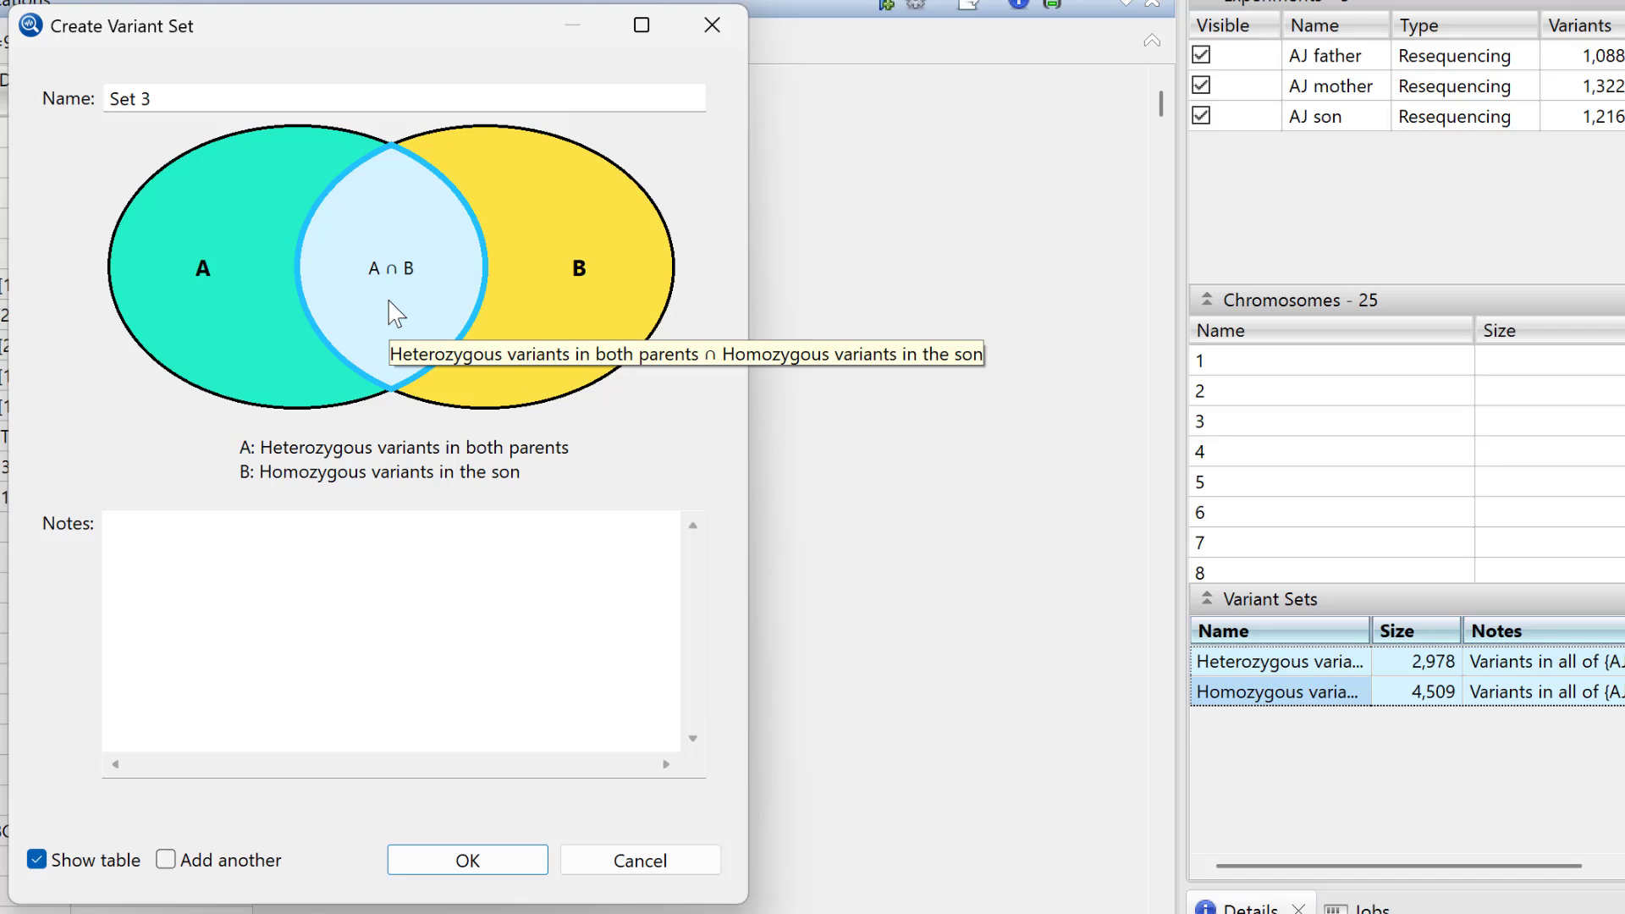
click(505, 871)
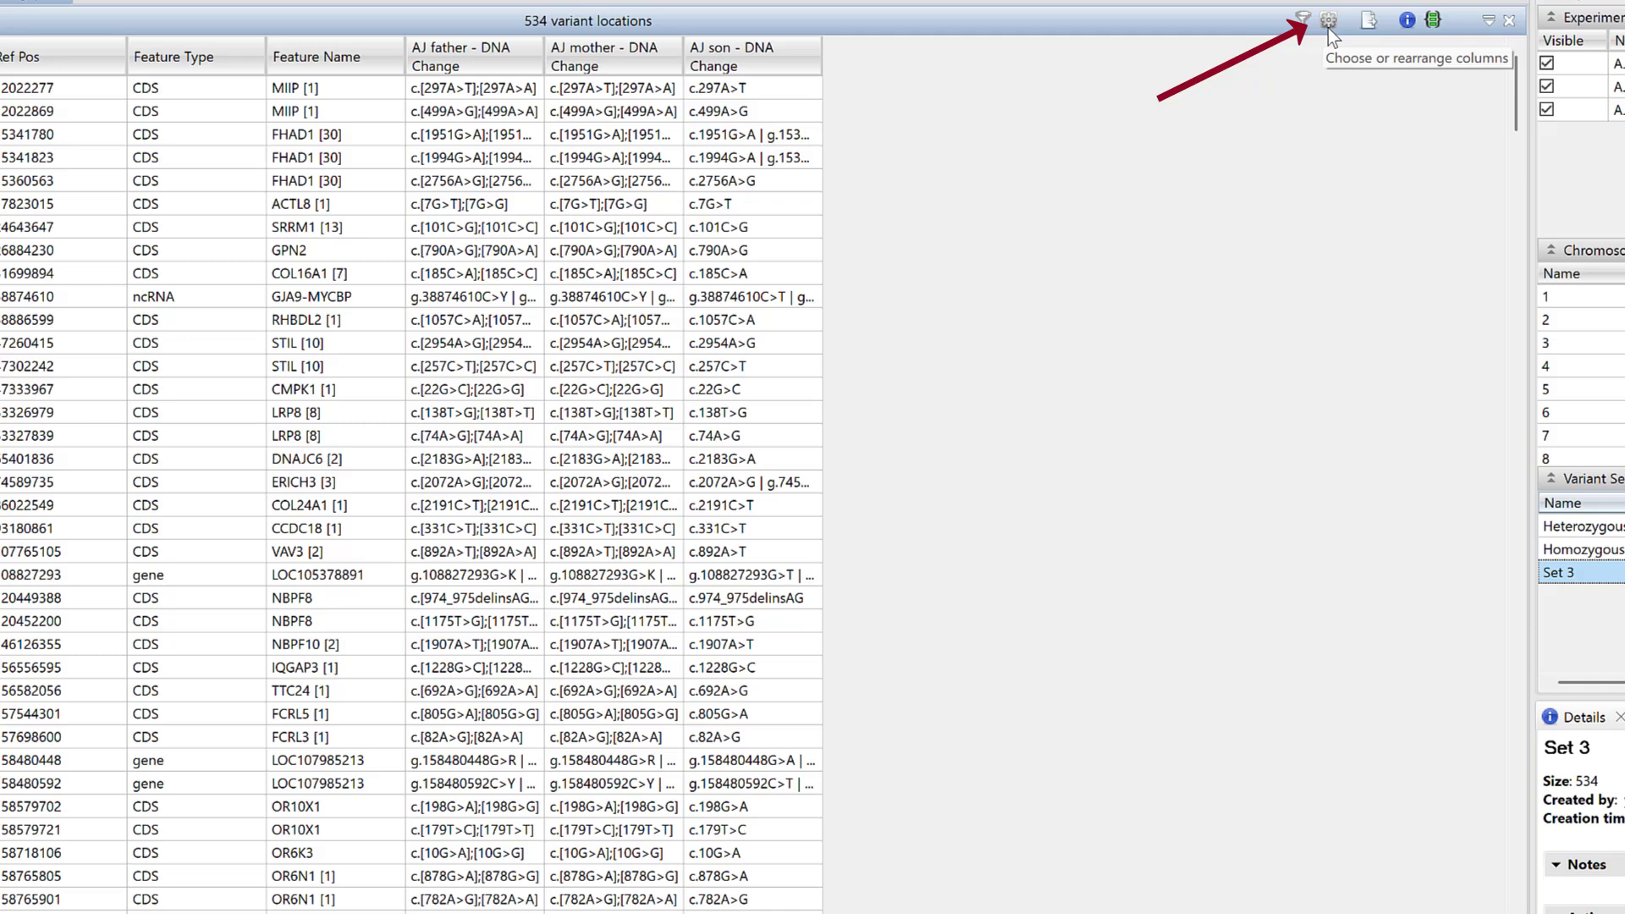
- Add the AJ son clinvar_trait column from Pathogenicity to the Set 3 table
click(1328, 21)
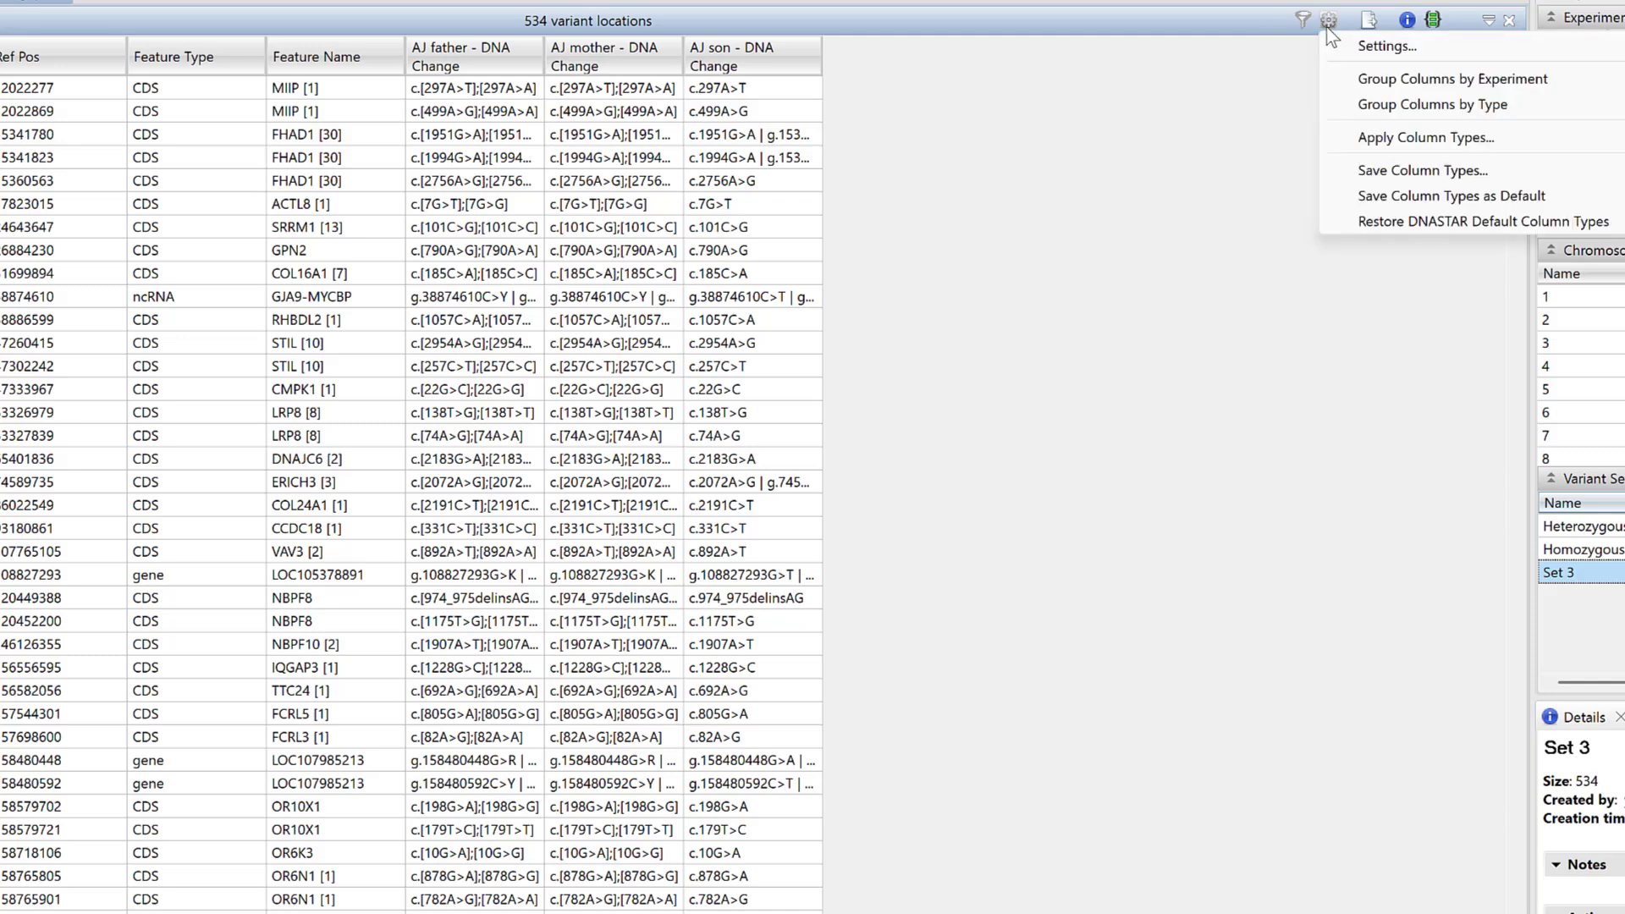
click(1363, 49)
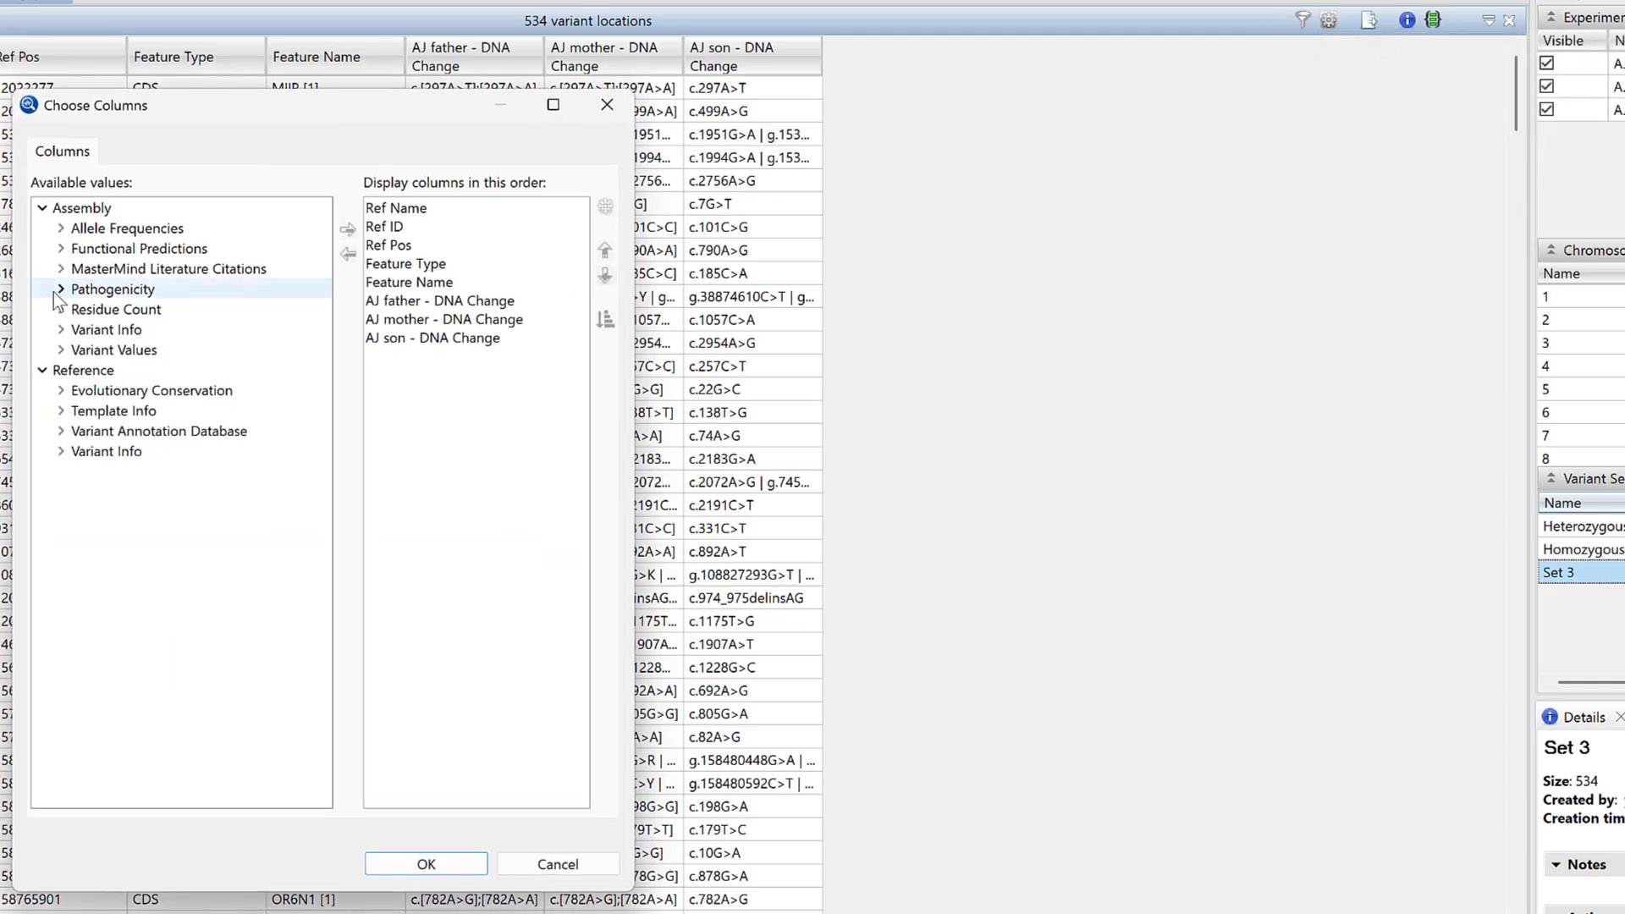
click(61, 290)
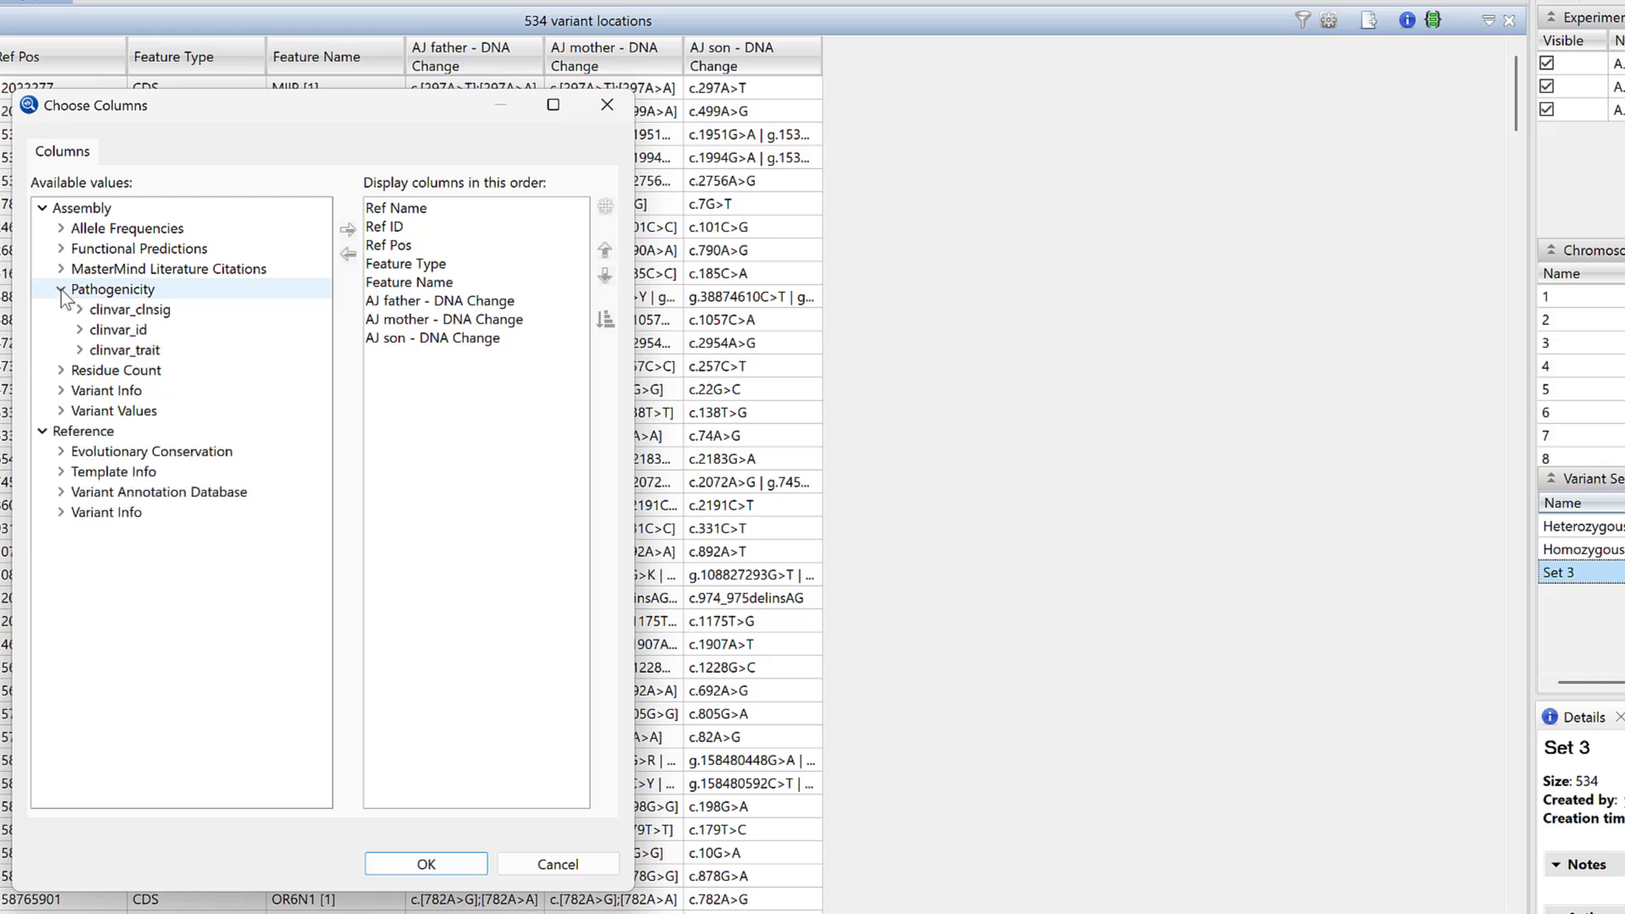
click(80, 348)
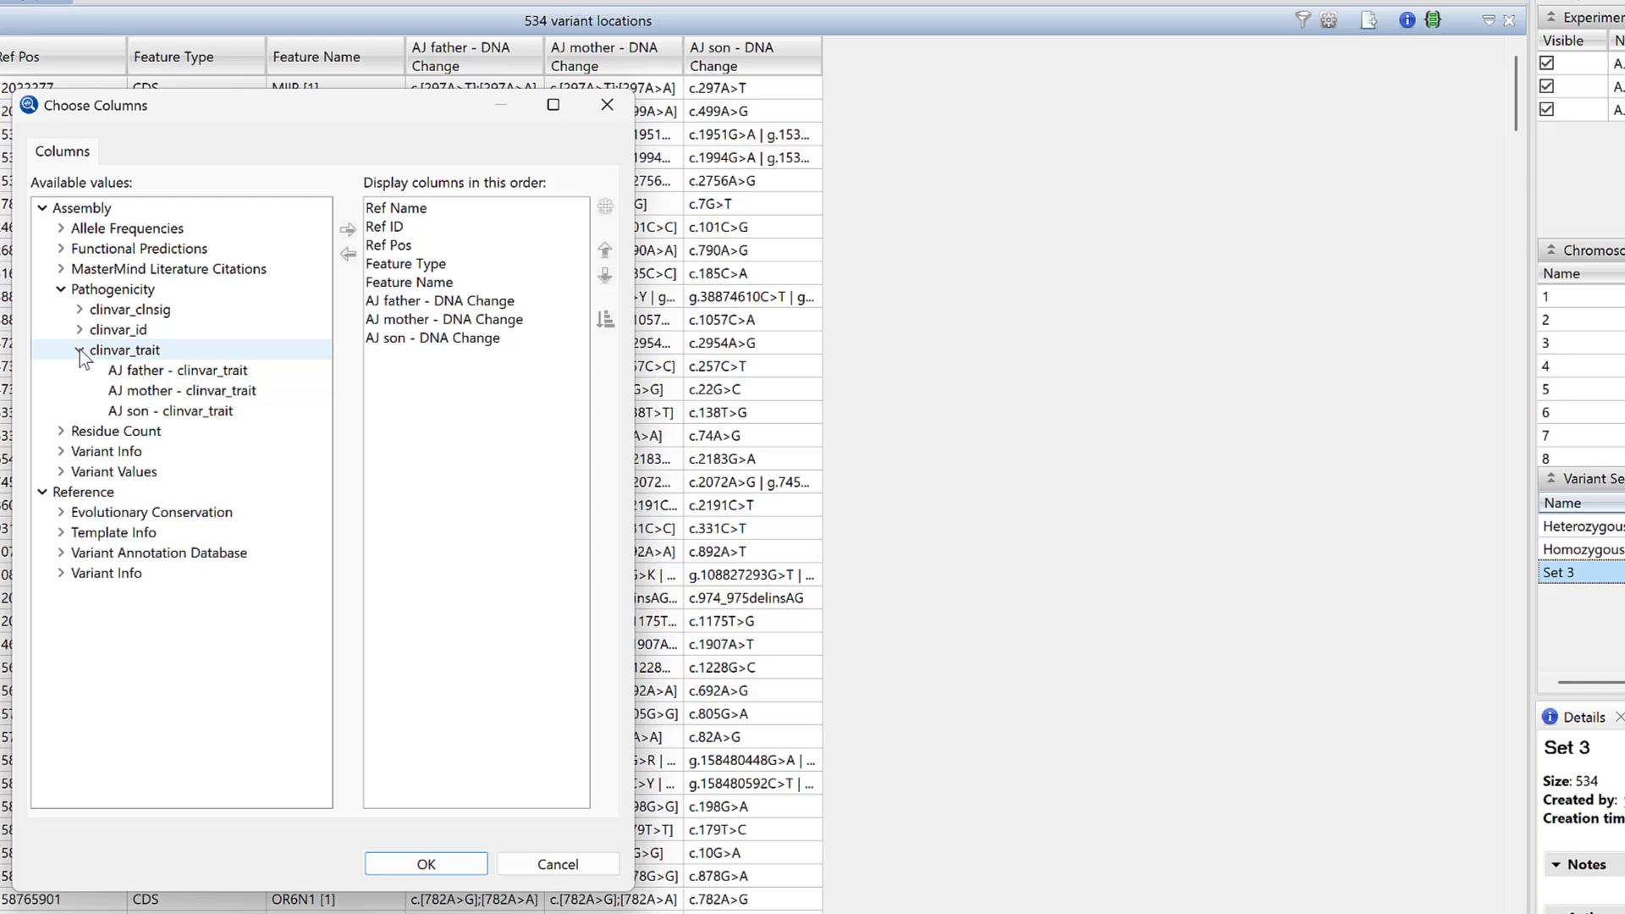
click(174, 418)
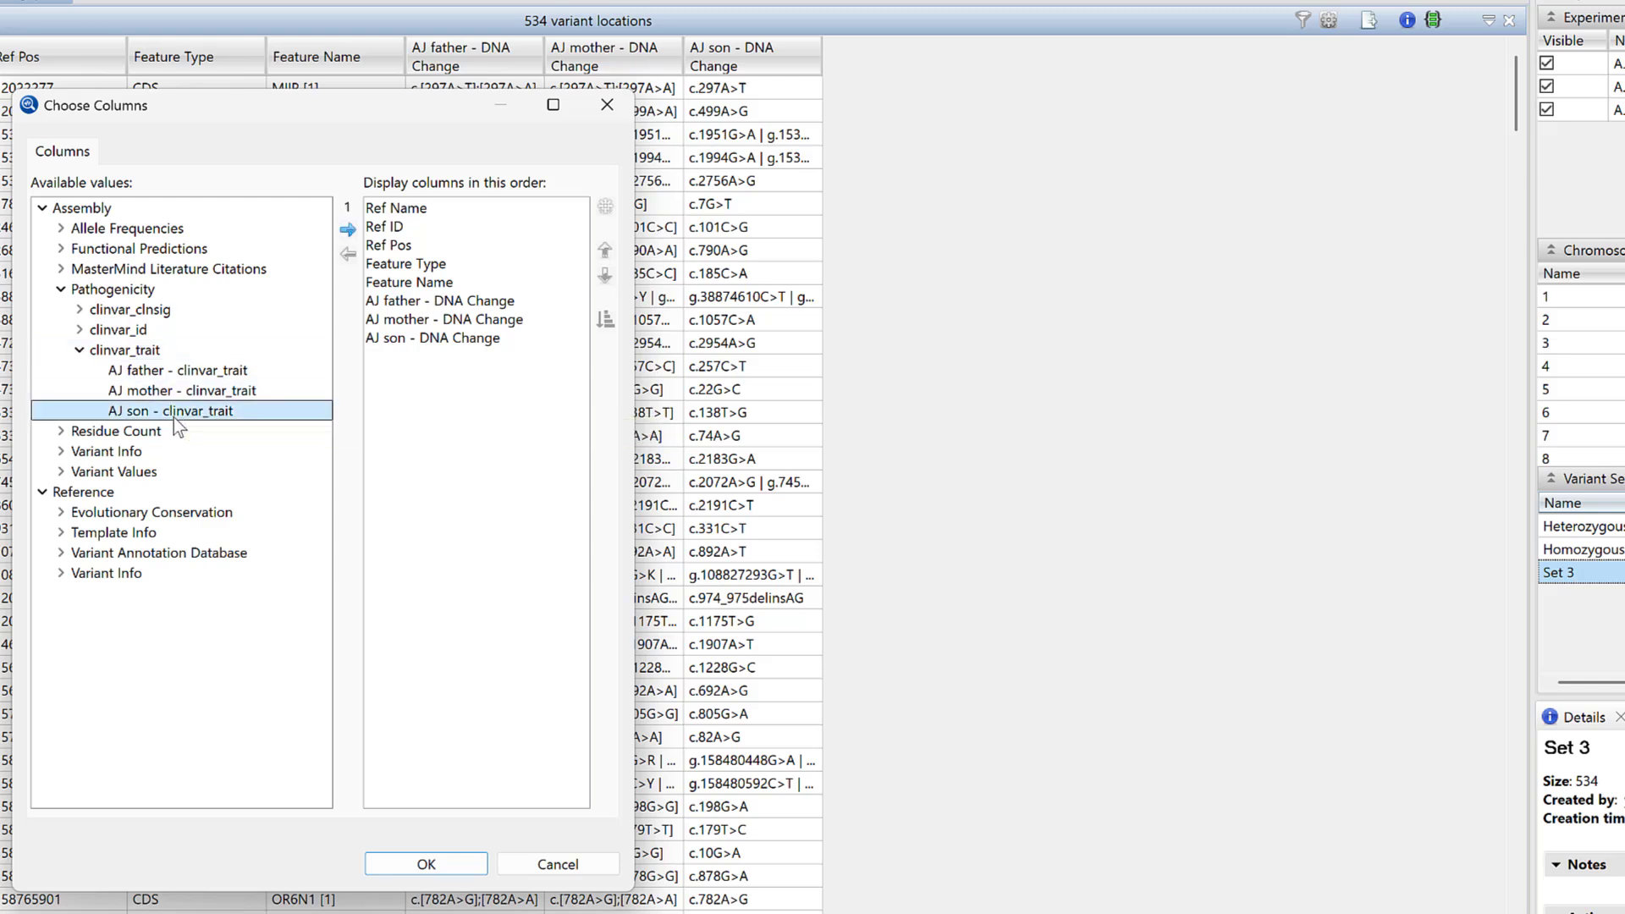
click(346, 232)
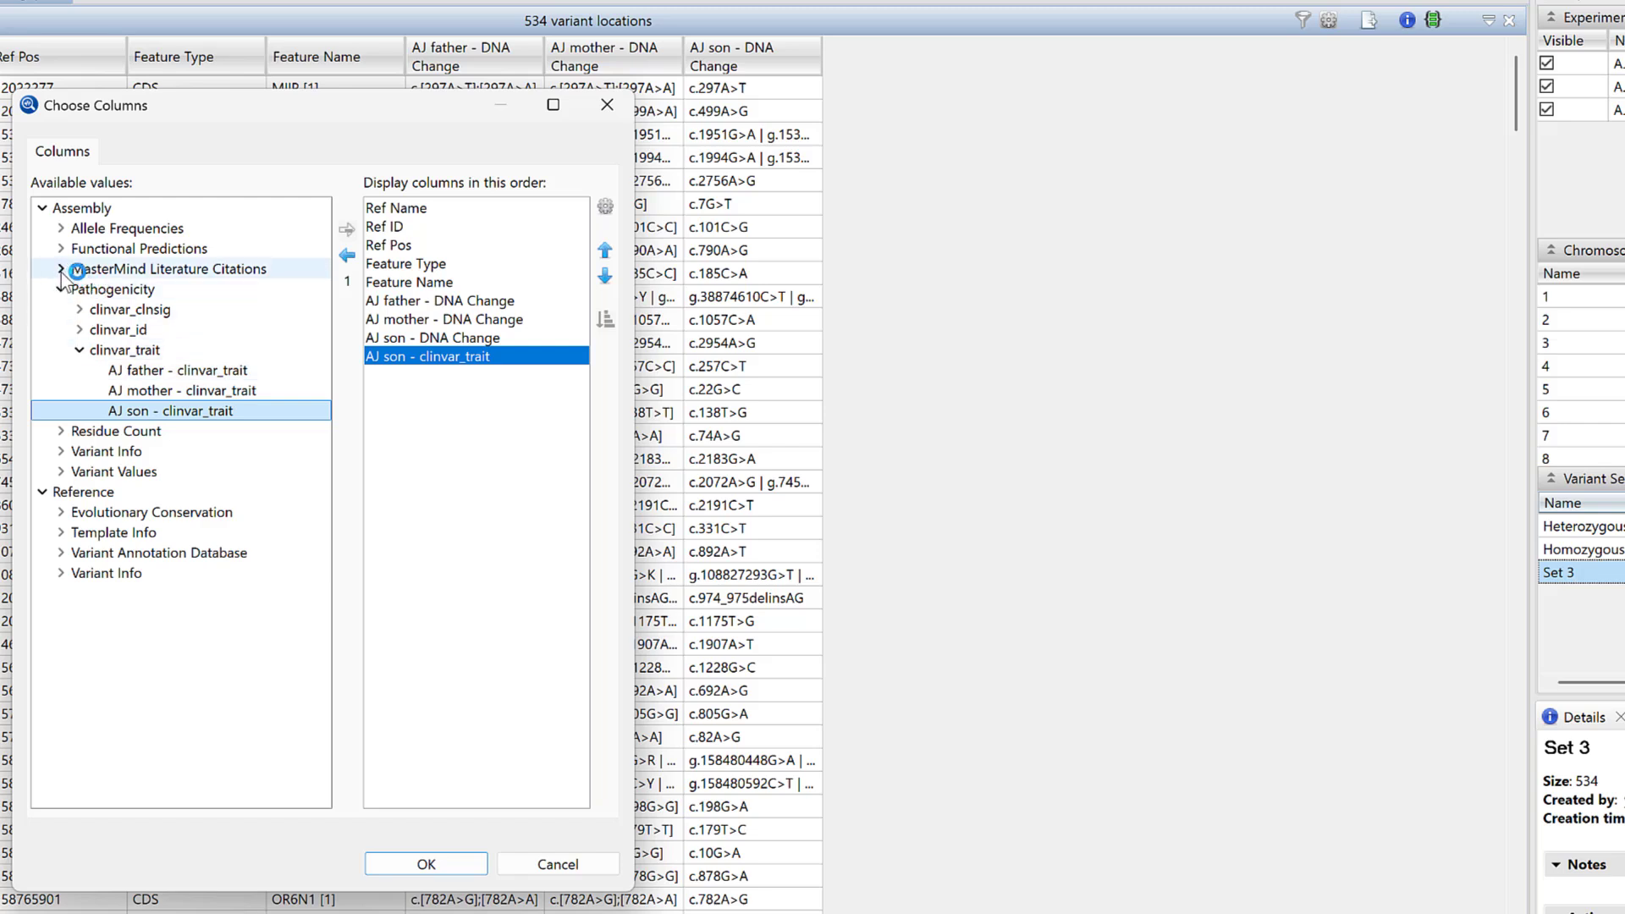
- Add the AJ son MM Count 3 and MM ID 3 columns and confirm the column settings
click(61, 269)
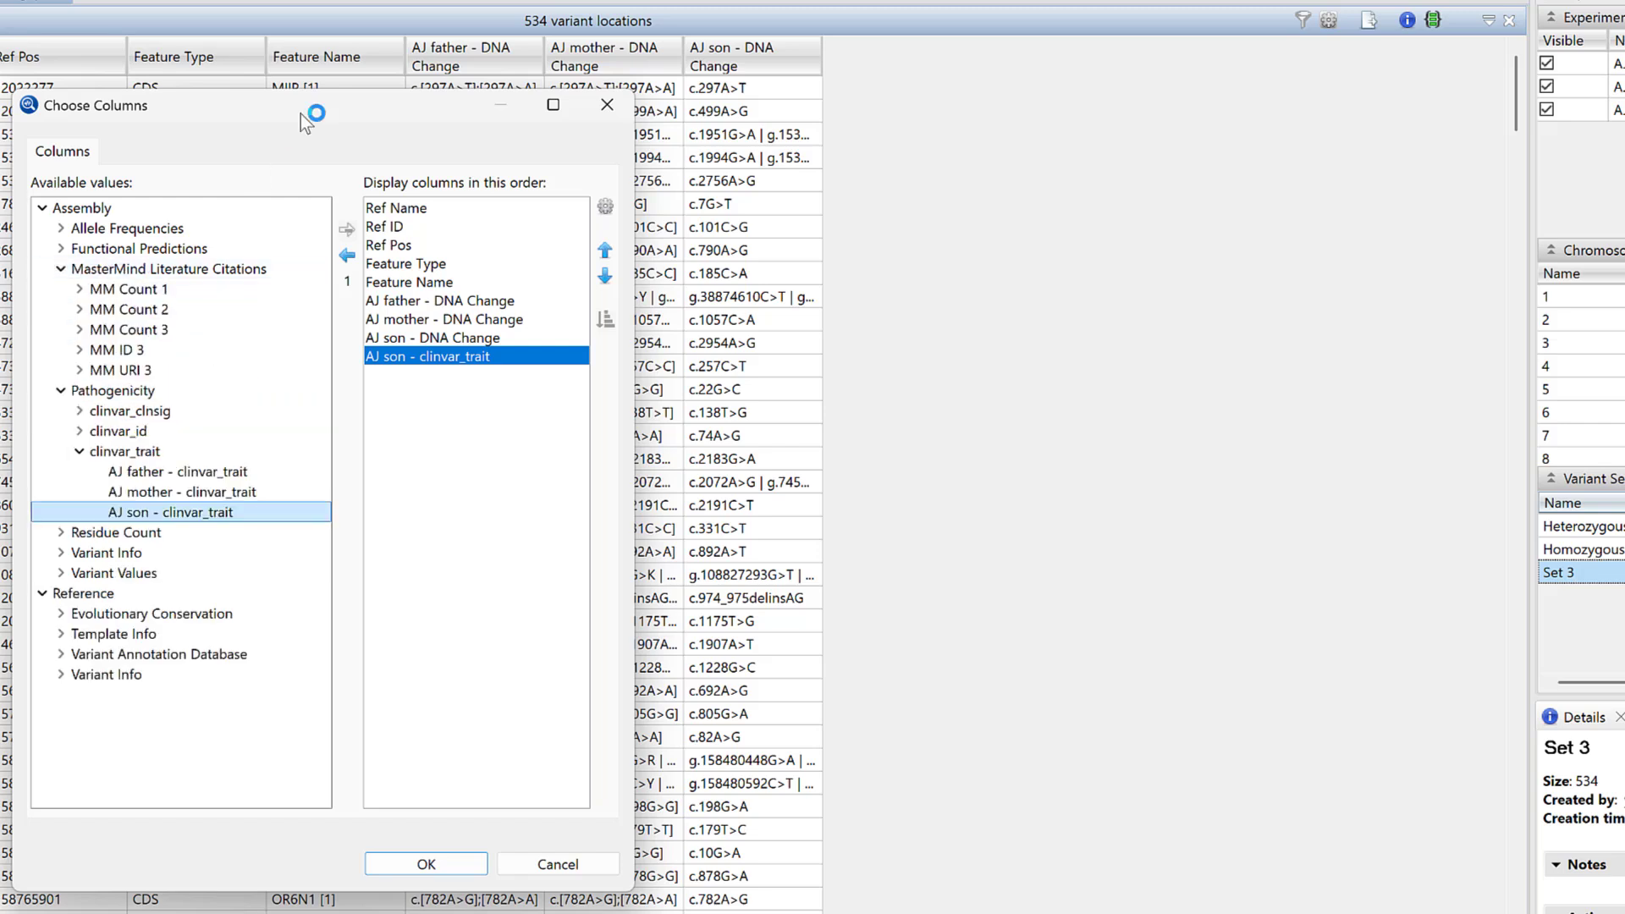
click(80, 330)
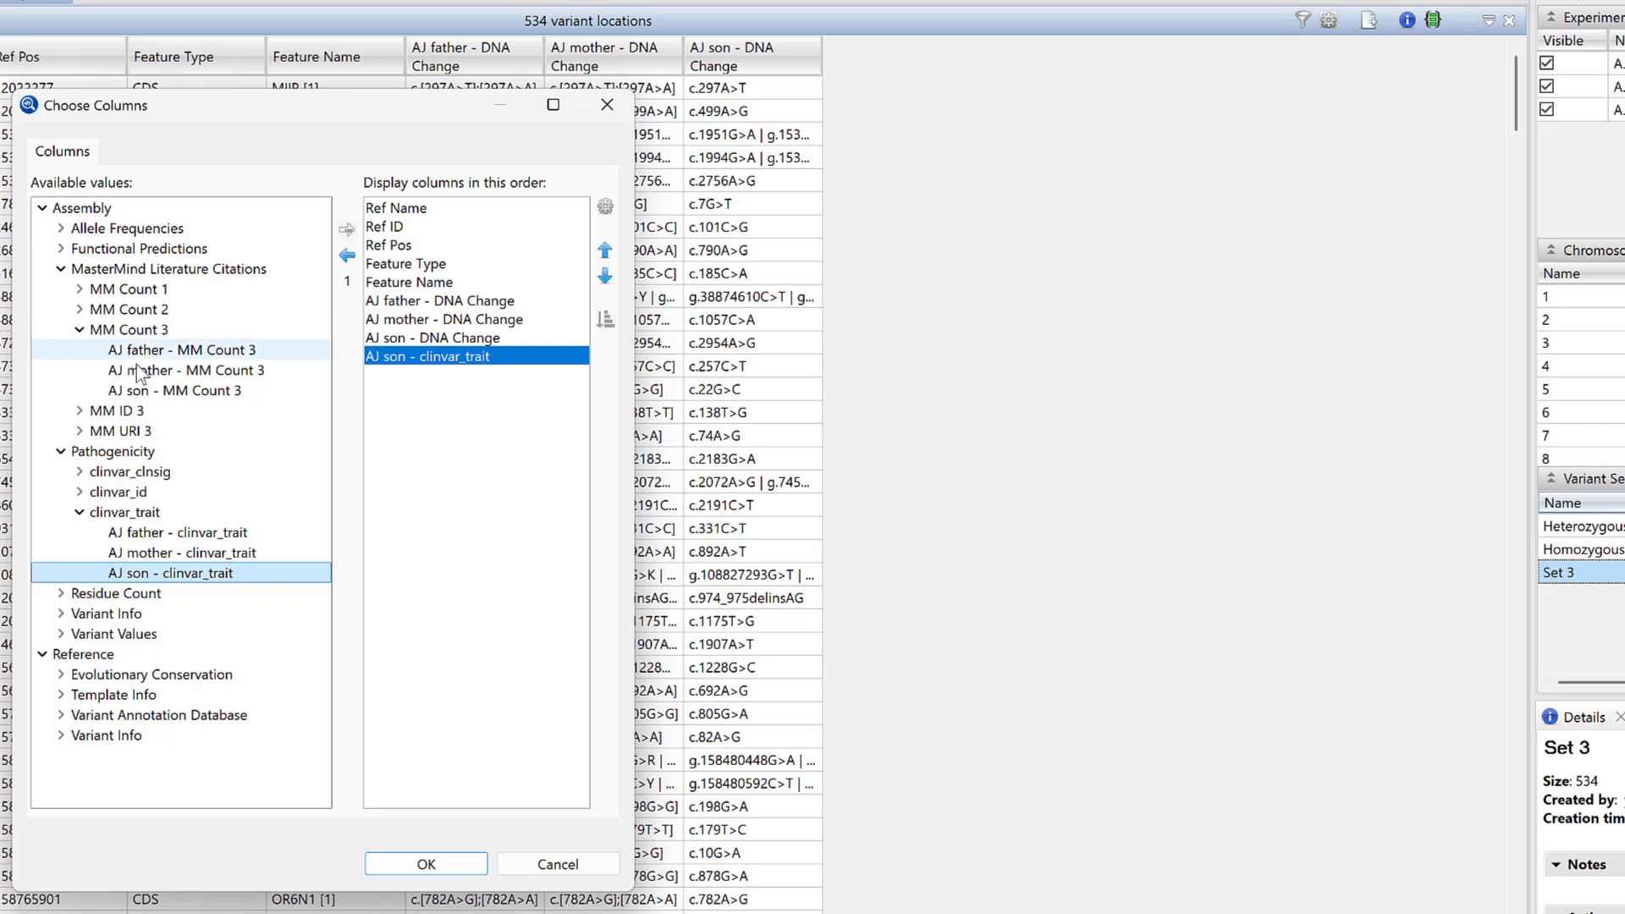
click(186, 391)
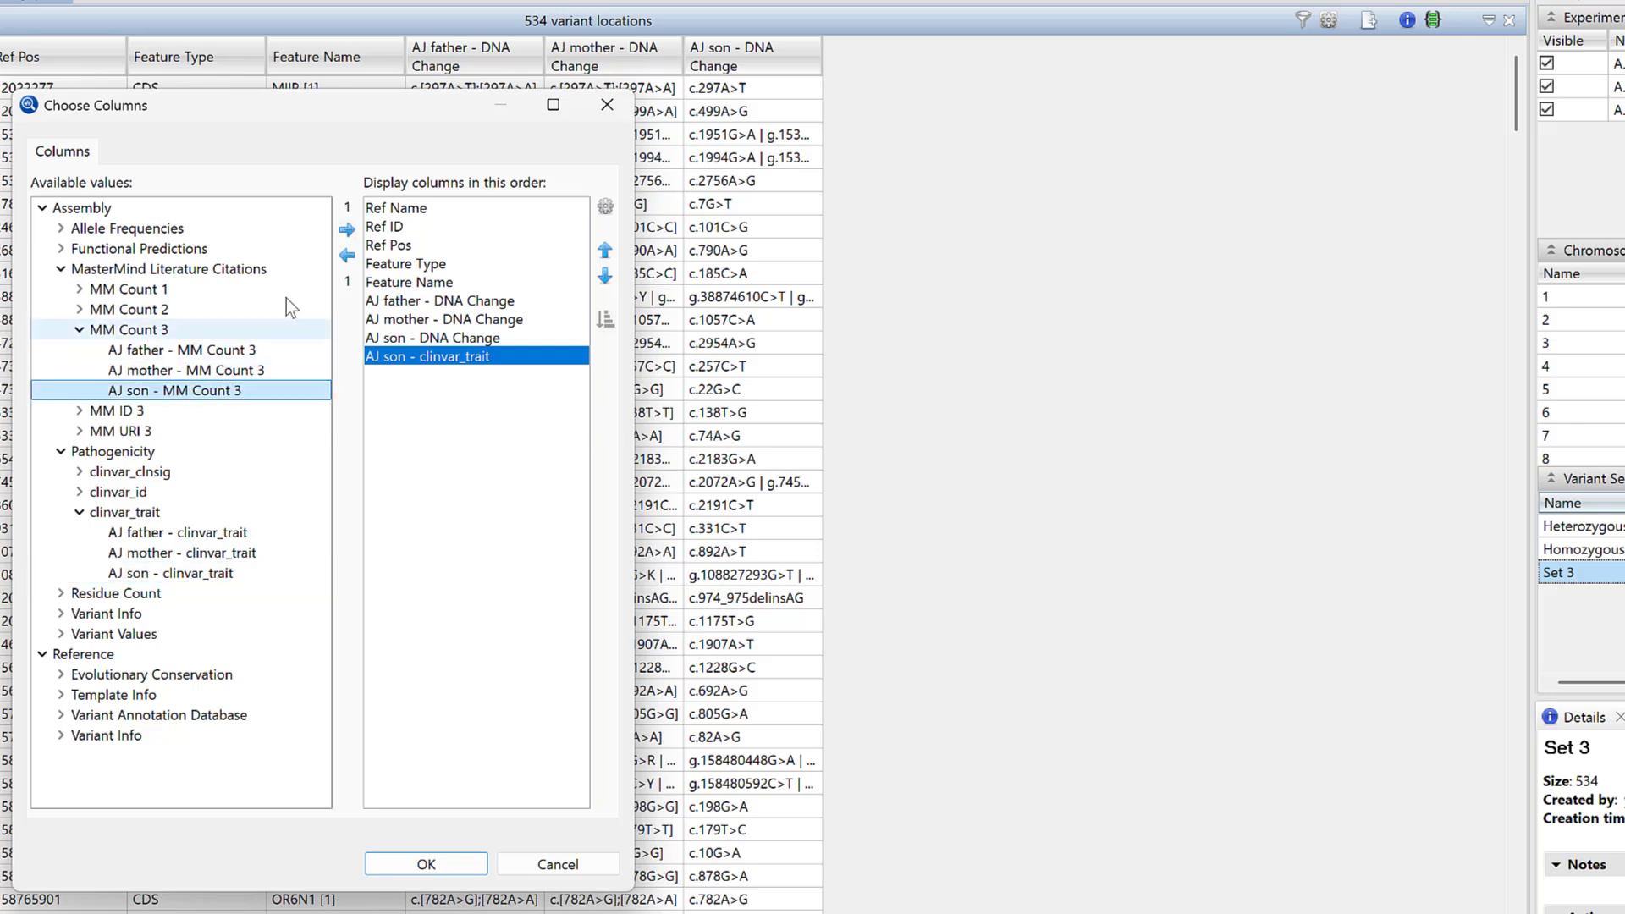
click(347, 229)
click(80, 410)
click(137, 469)
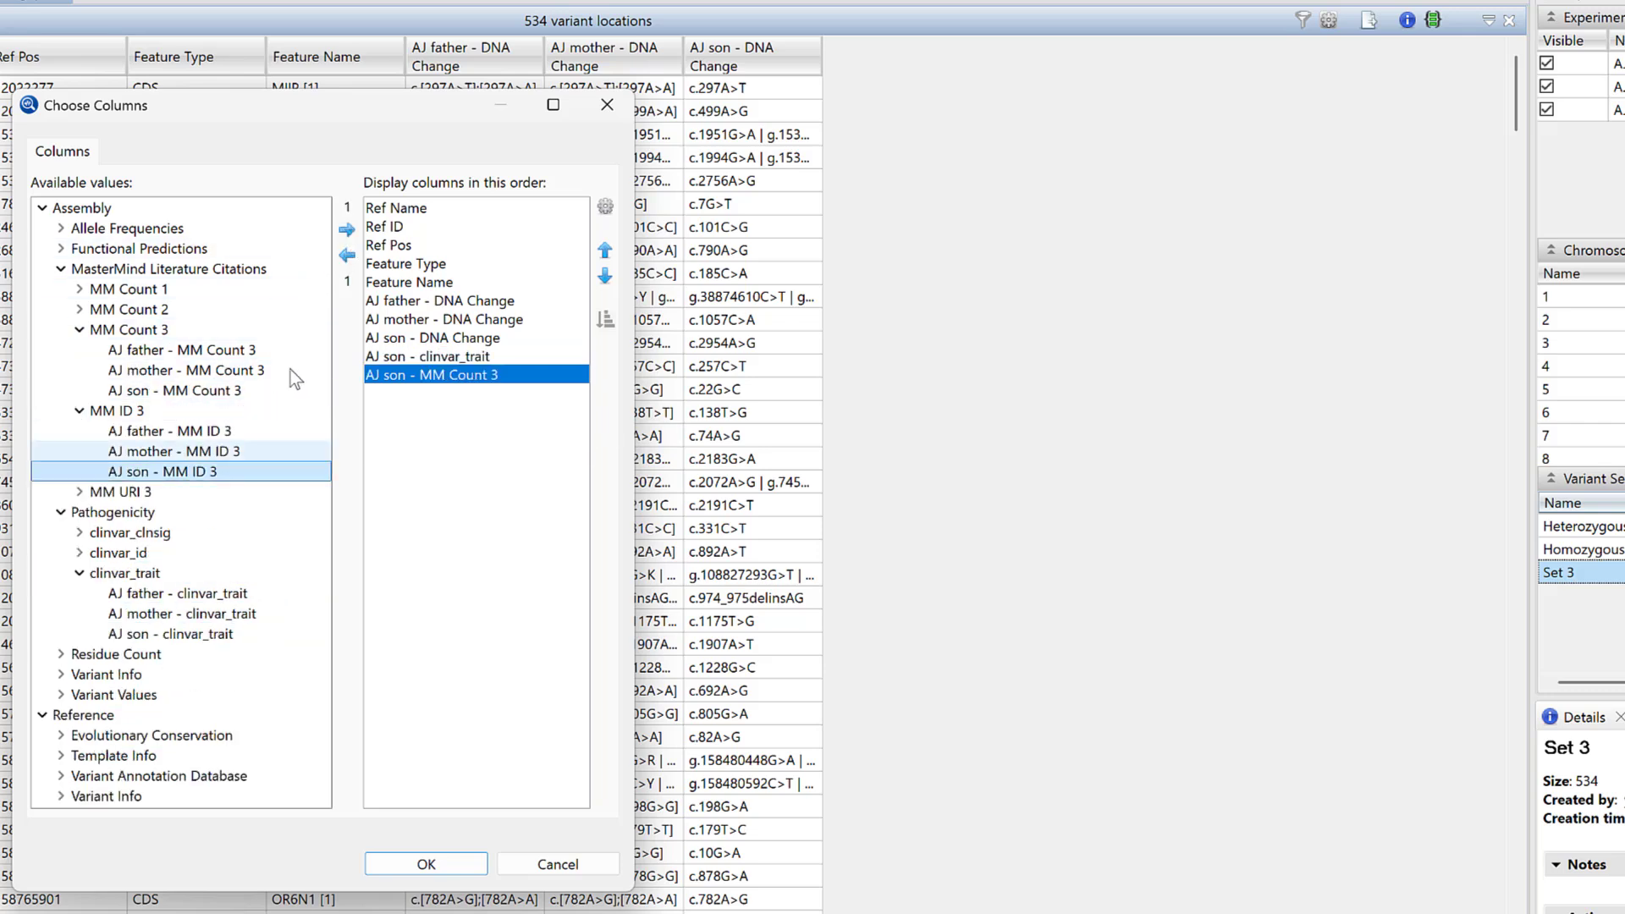
click(347, 229)
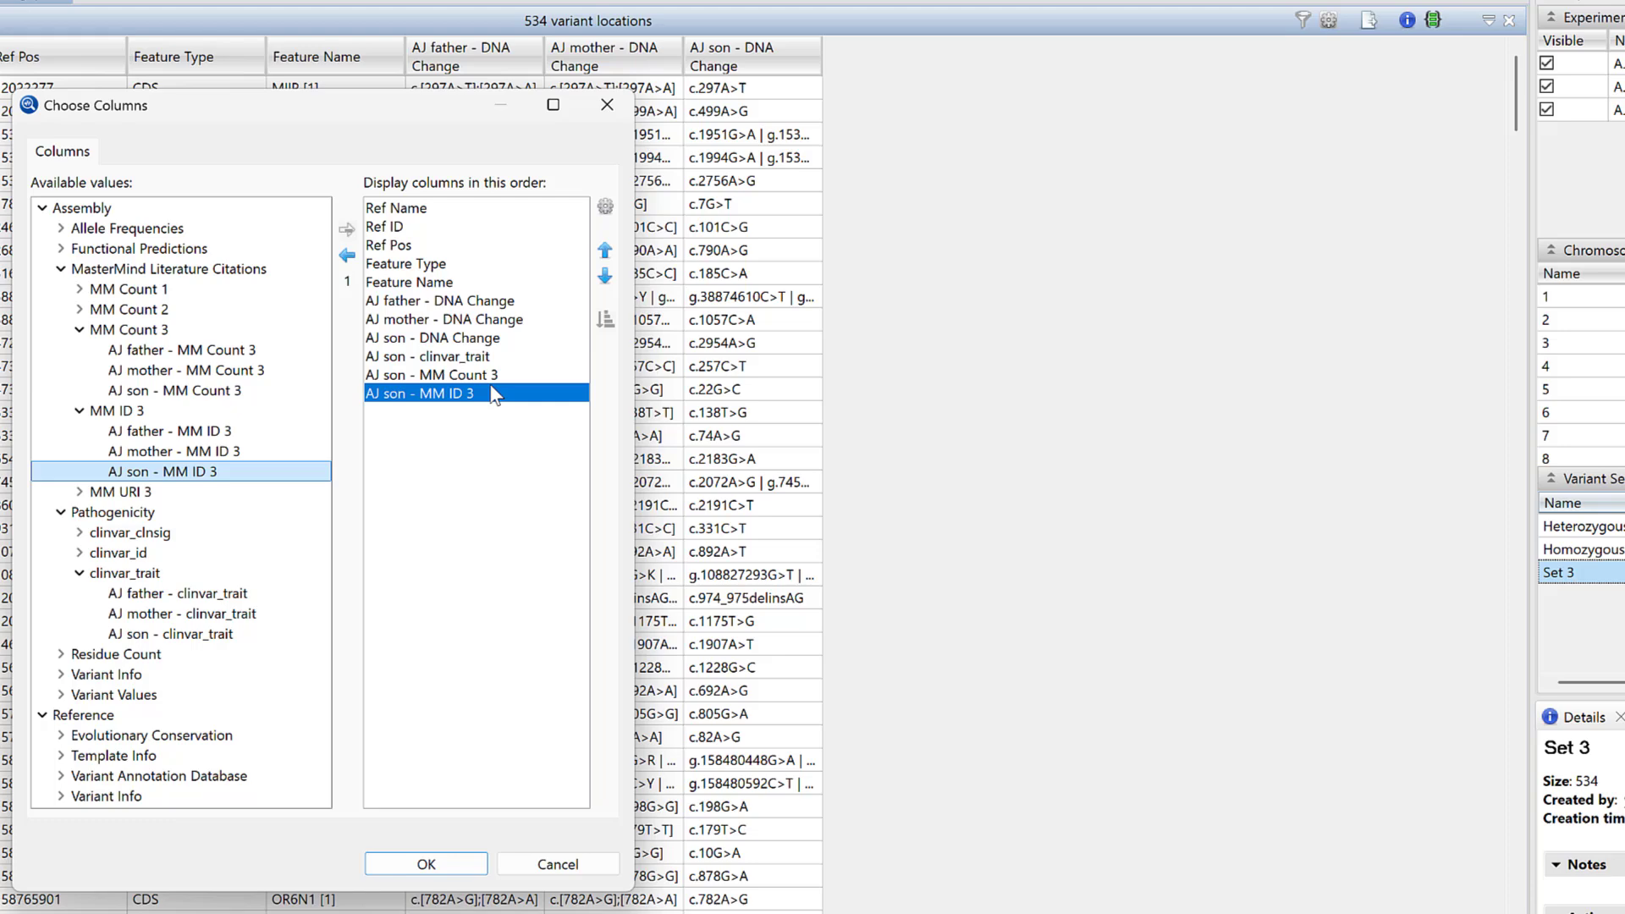
click(460, 861)
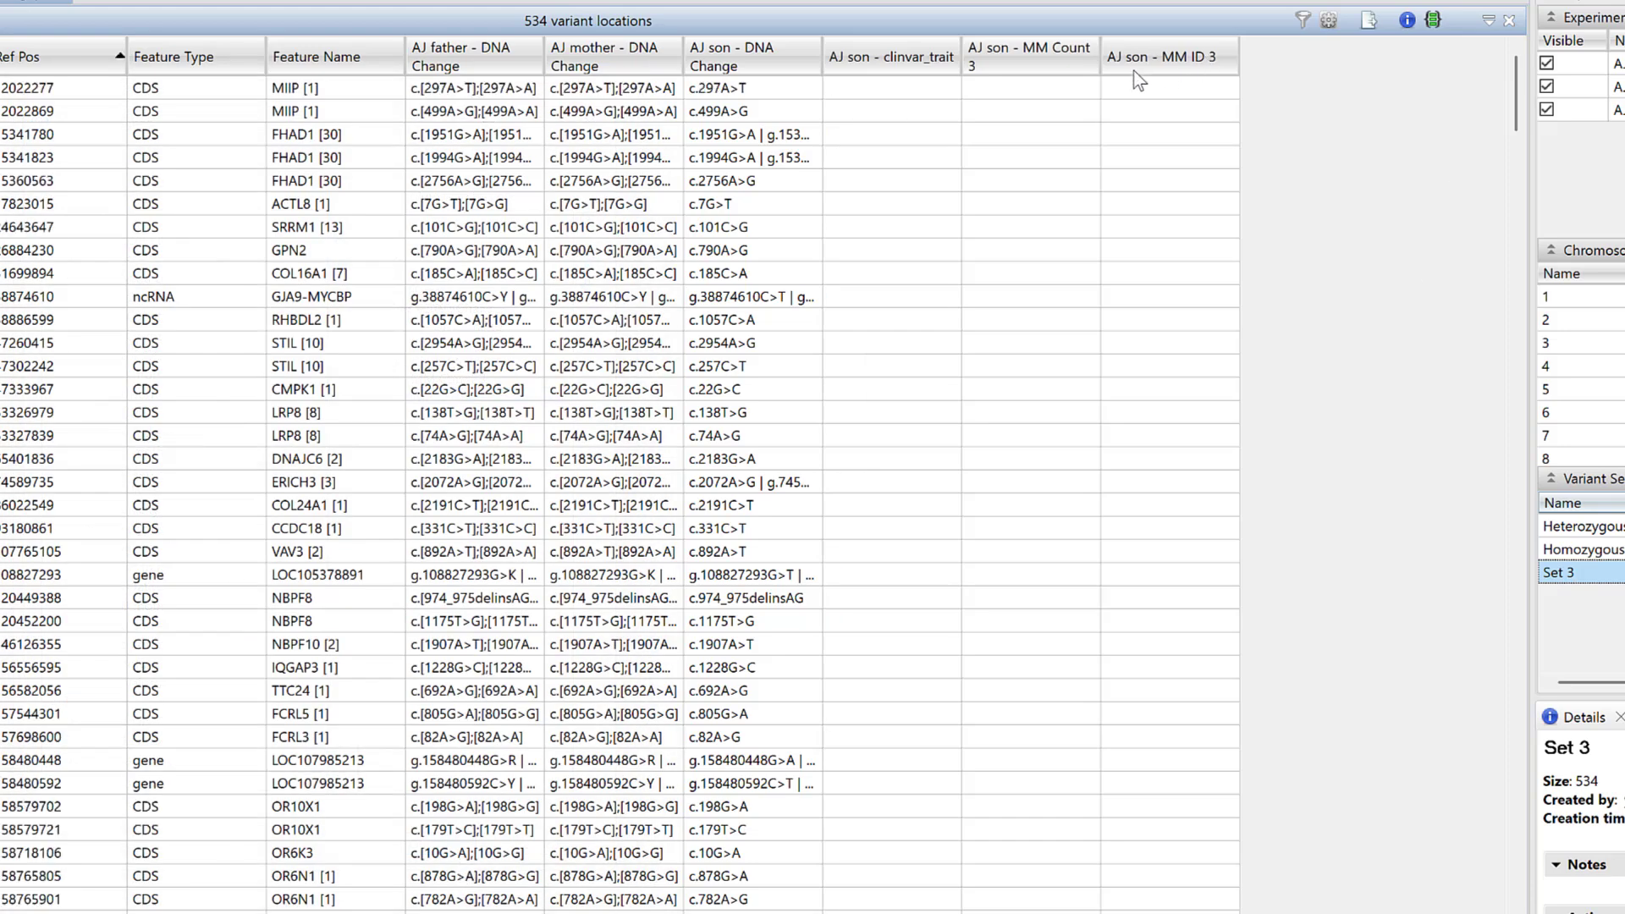
- Sort Set 3 by AJ son - MM ID 3 and widen the clinvar_trait column
click(1151, 61)
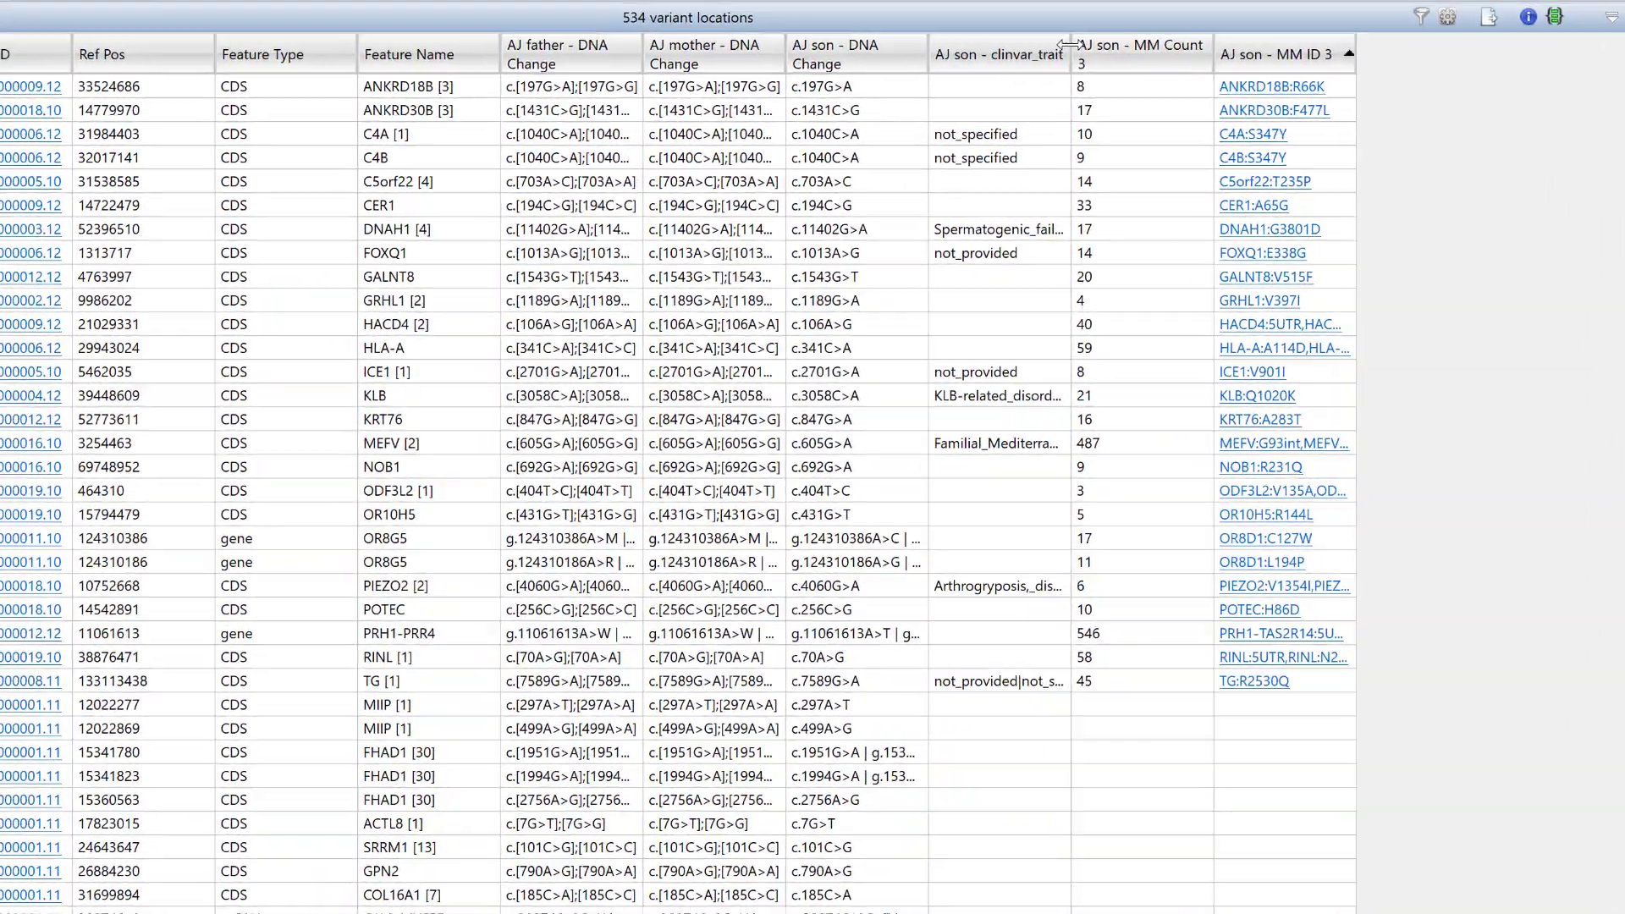
drag(961, 57, 1055, 56)
drag(1327, 51, 1328, 50)
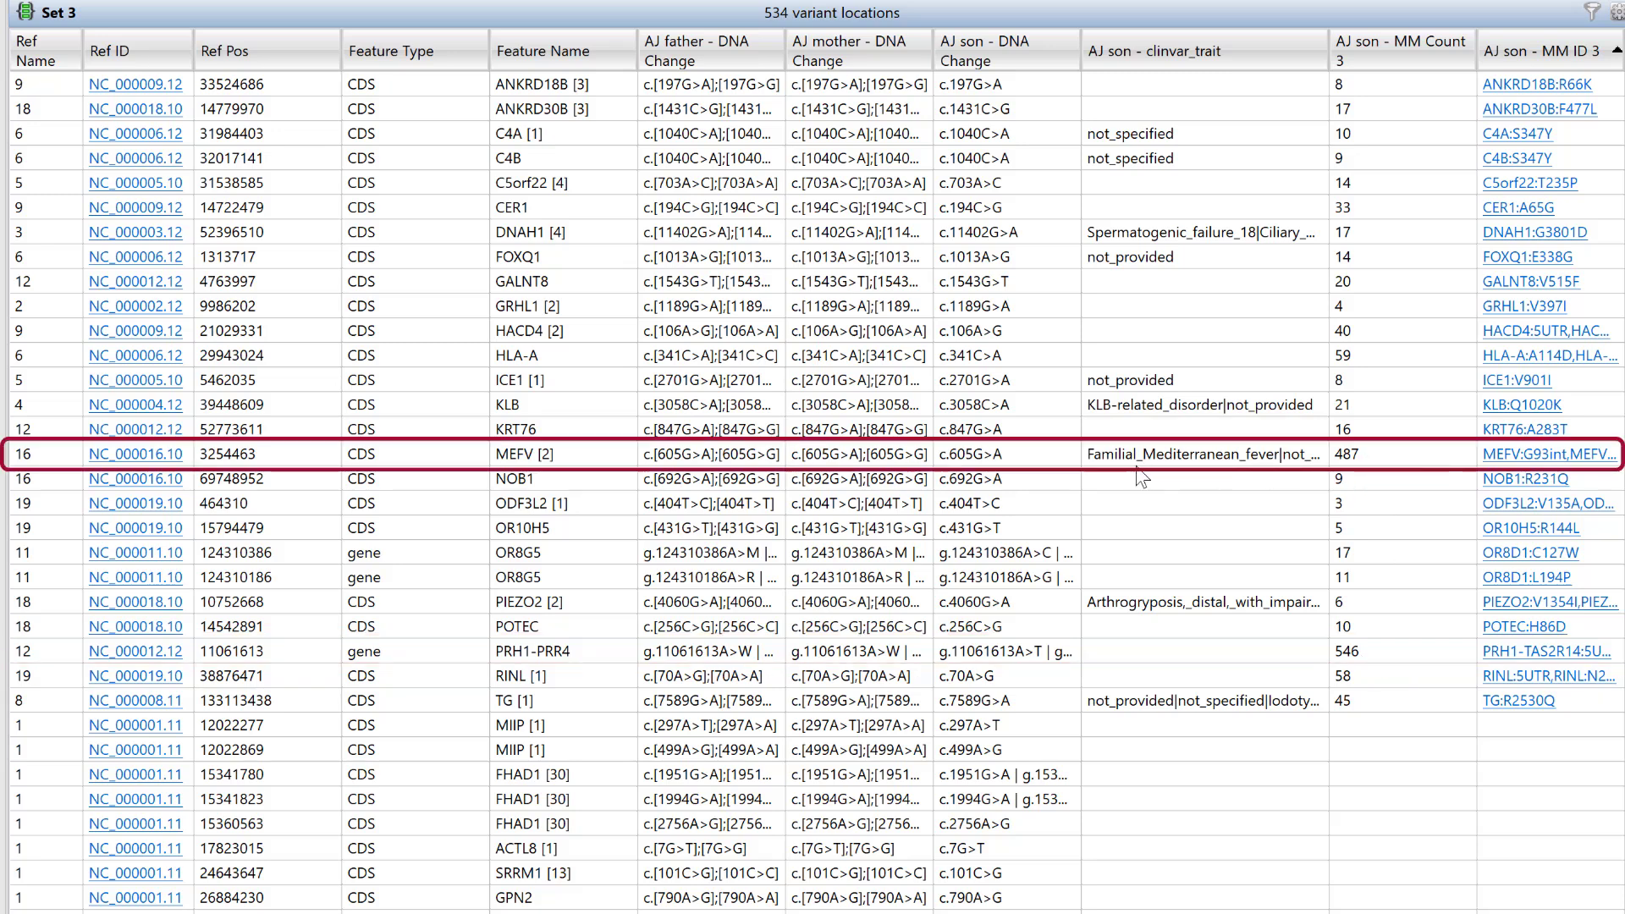
- Inspect the MEFV and PRH1-TAS2R14 rows, then follow the MEFV Mastermind link
click(1265, 462)
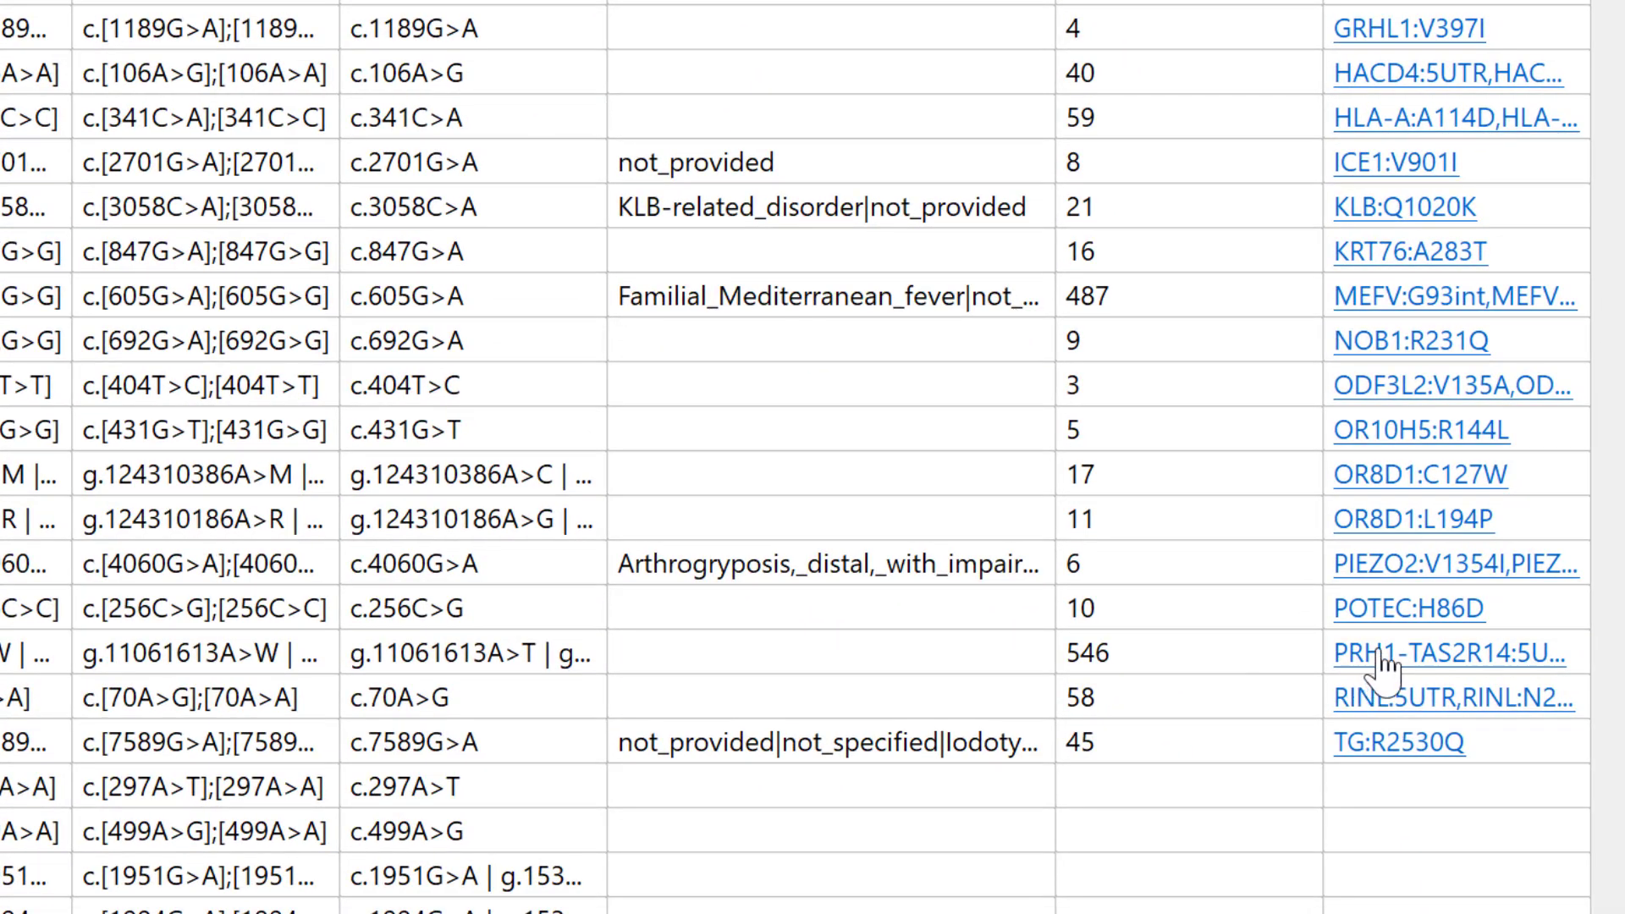
click(1385, 665)
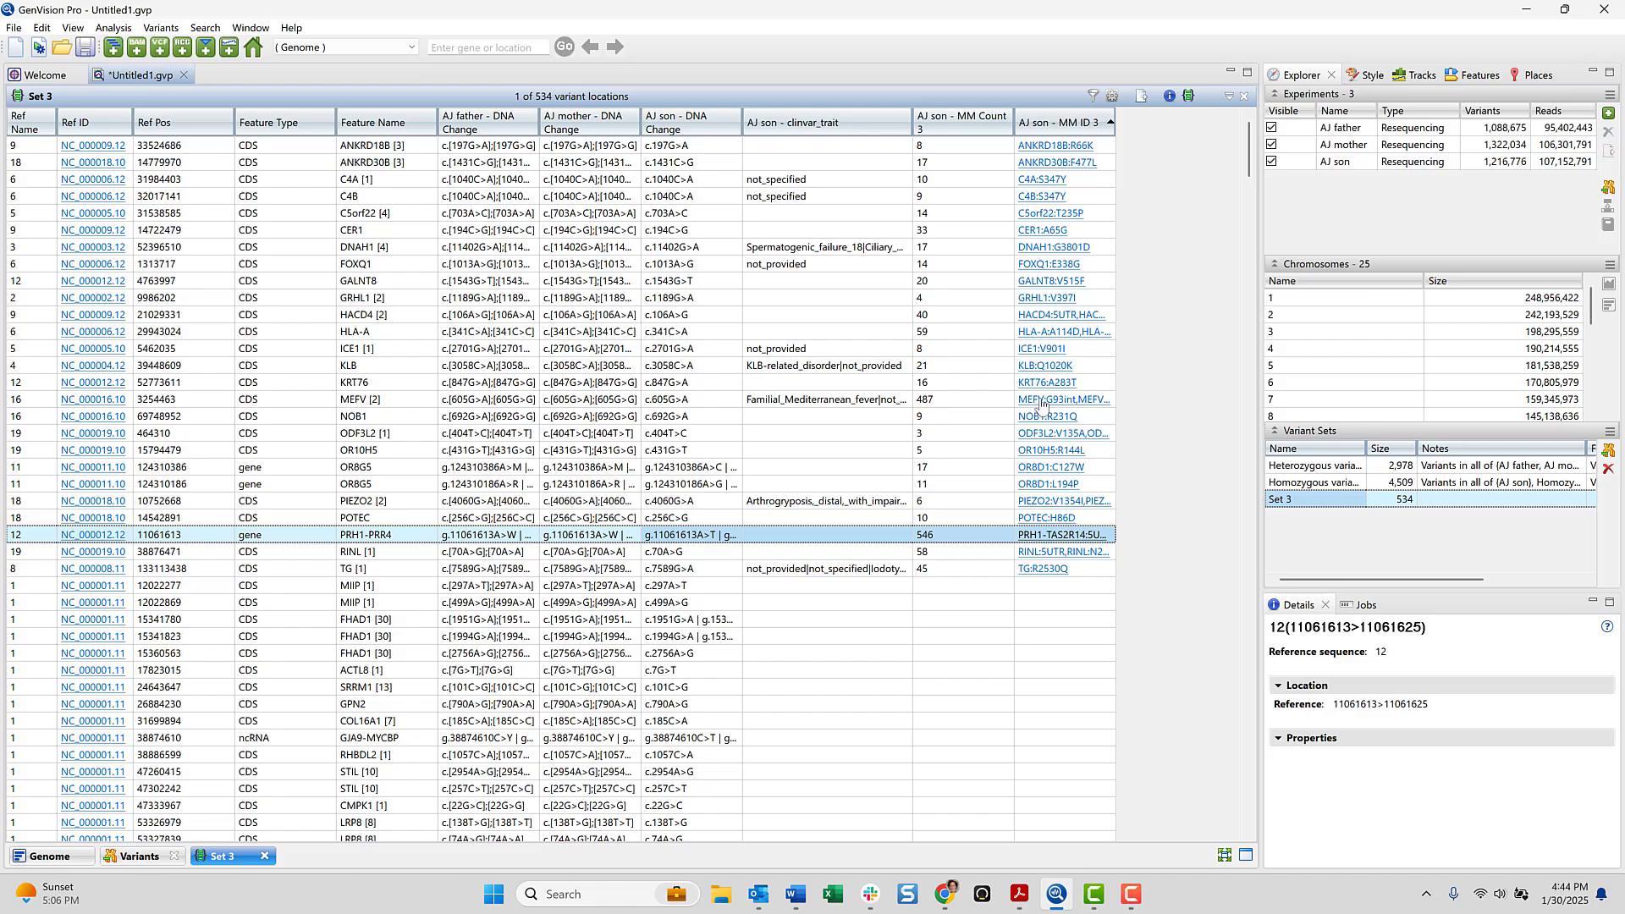
click(1043, 405)
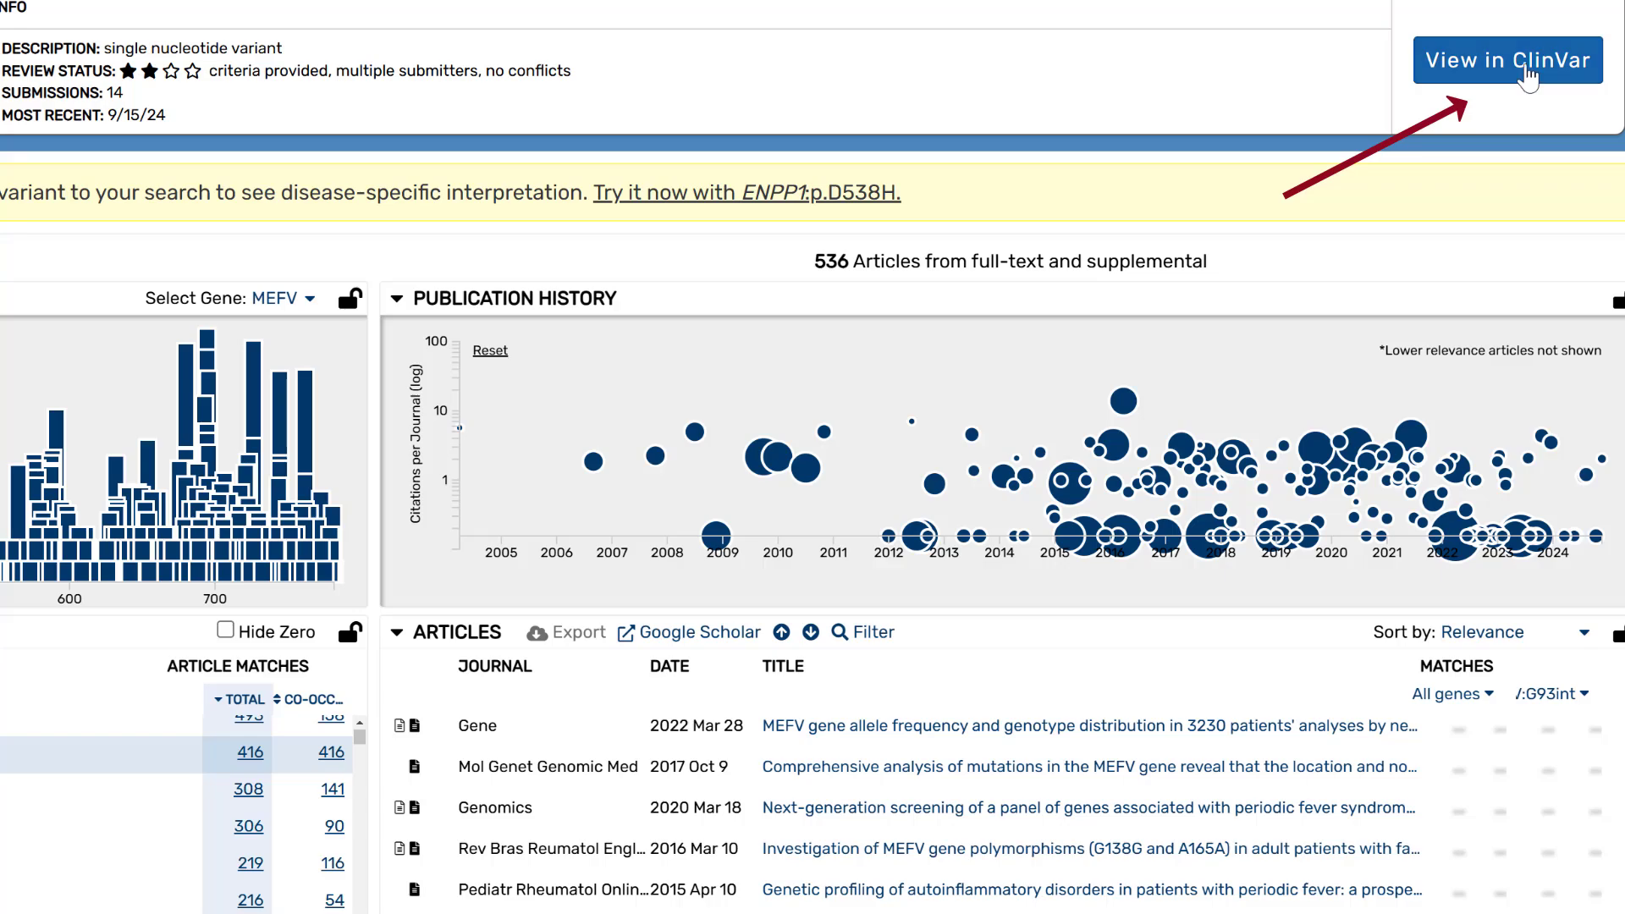
- View MEFV c.605G>A (p.Arg202Gln) in ClinVar and confirm its six germline conditions are Benign
click(1490, 67)
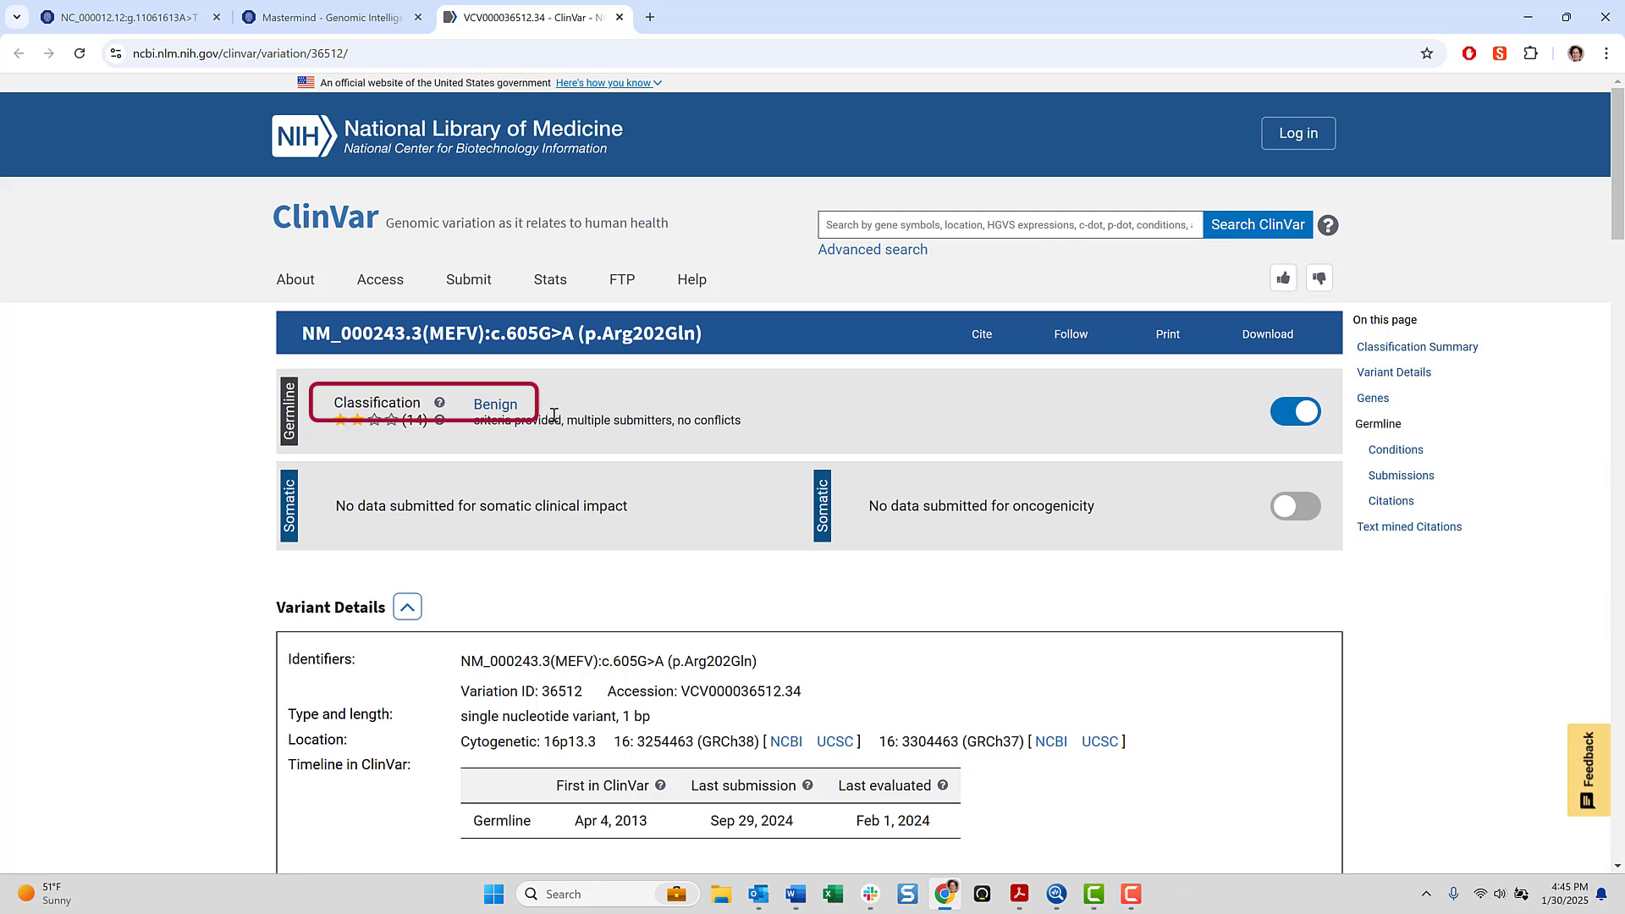
scroll(1073, 584, down, 2)
scroll(1117, 602, down, 5)
scroll(1134, 604, down, 10)
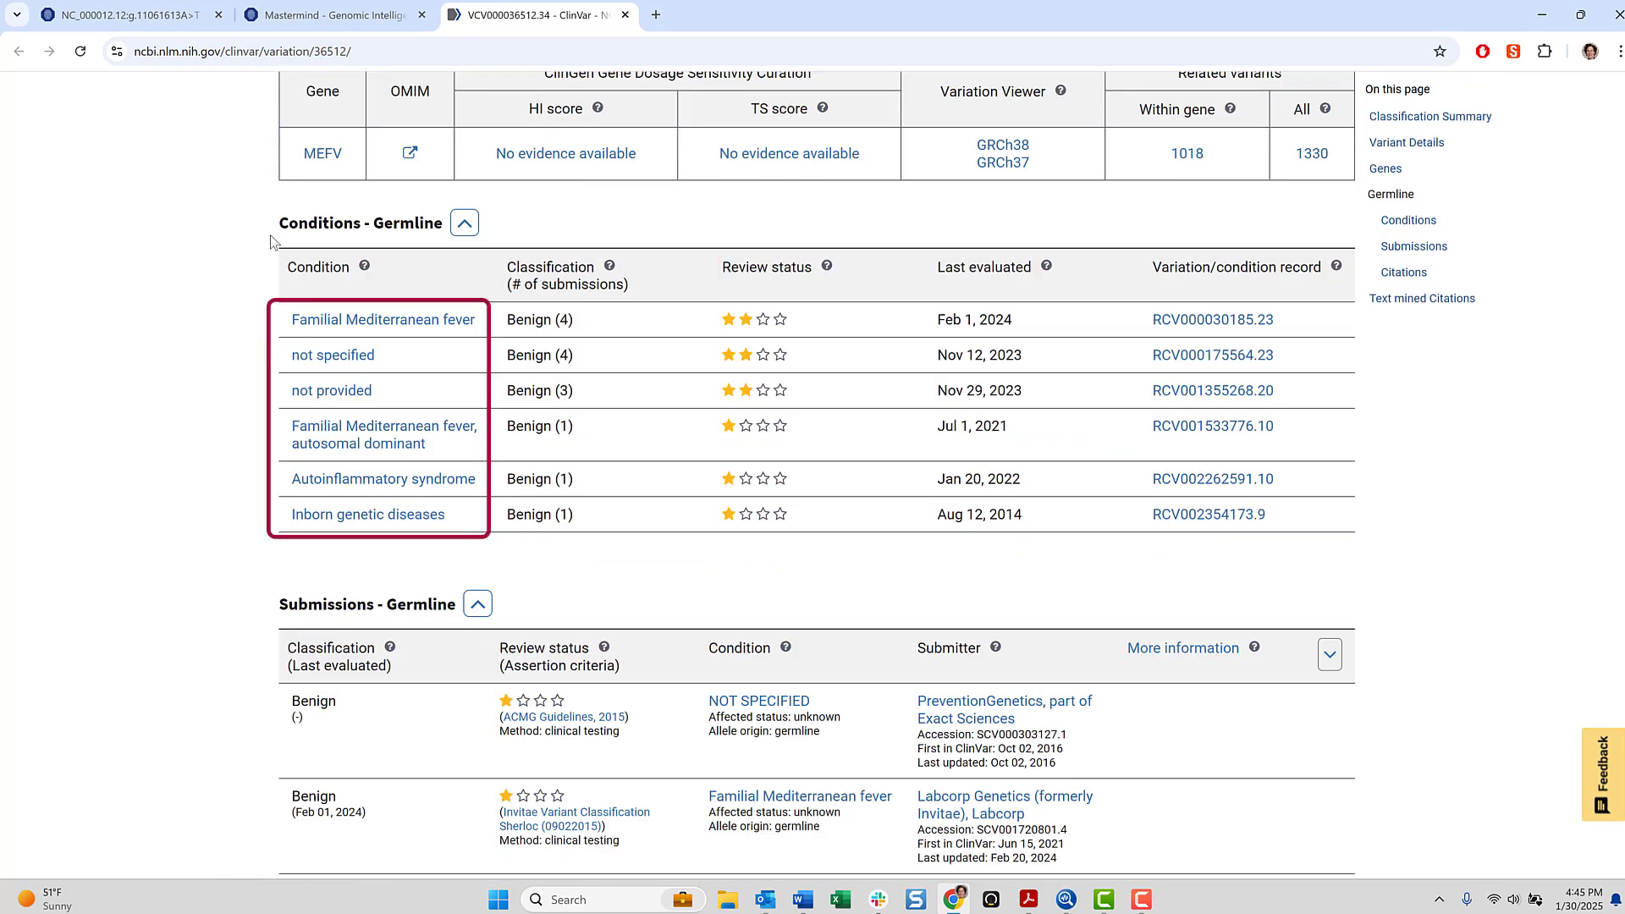